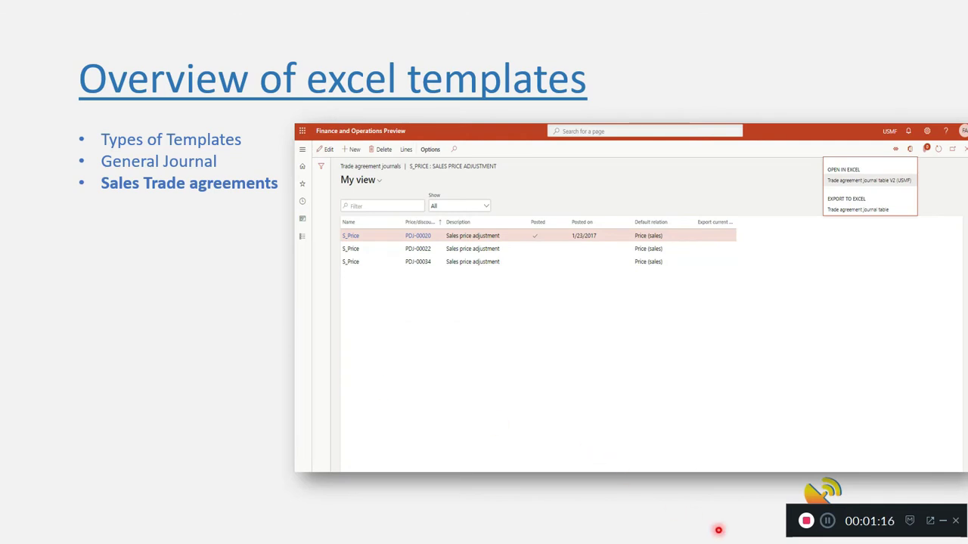
click(718, 530)
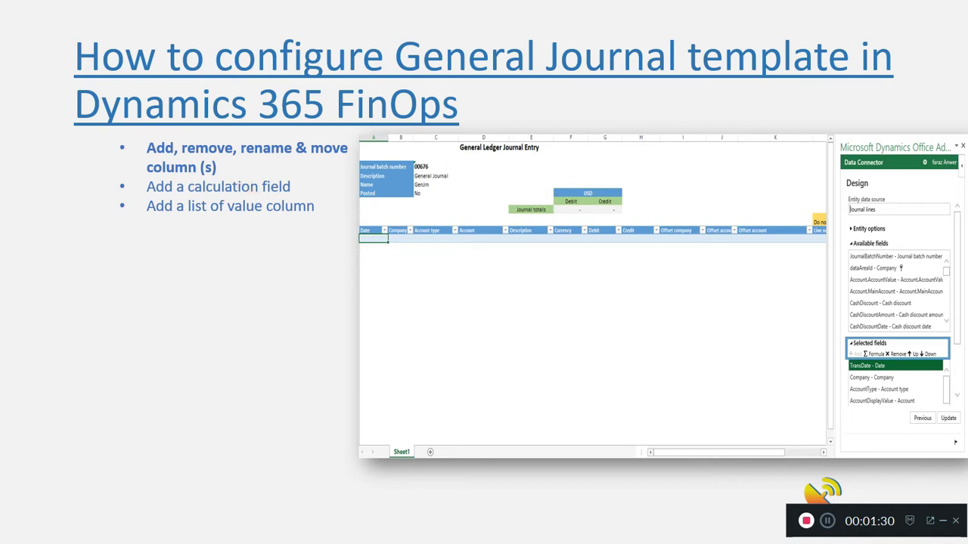
key(Right)
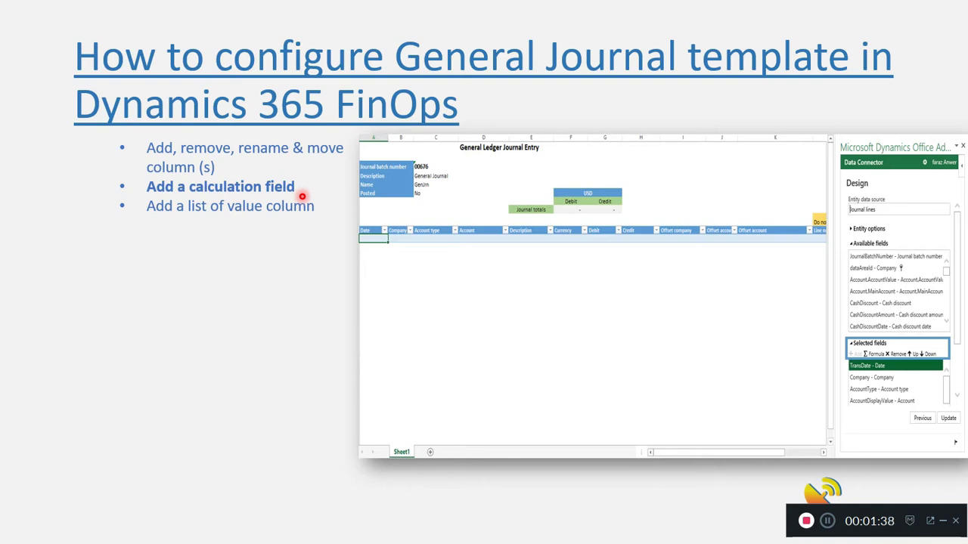
key(Right)
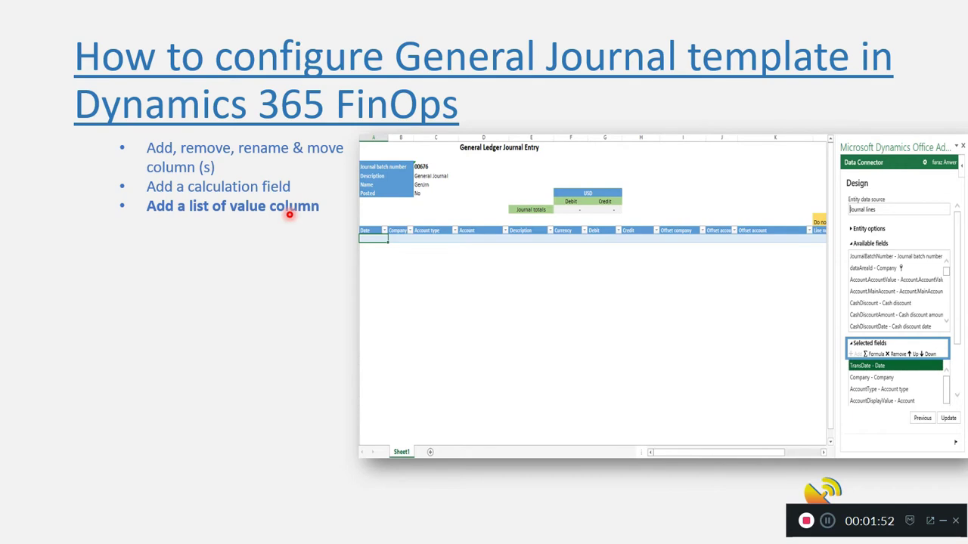
key(Right)
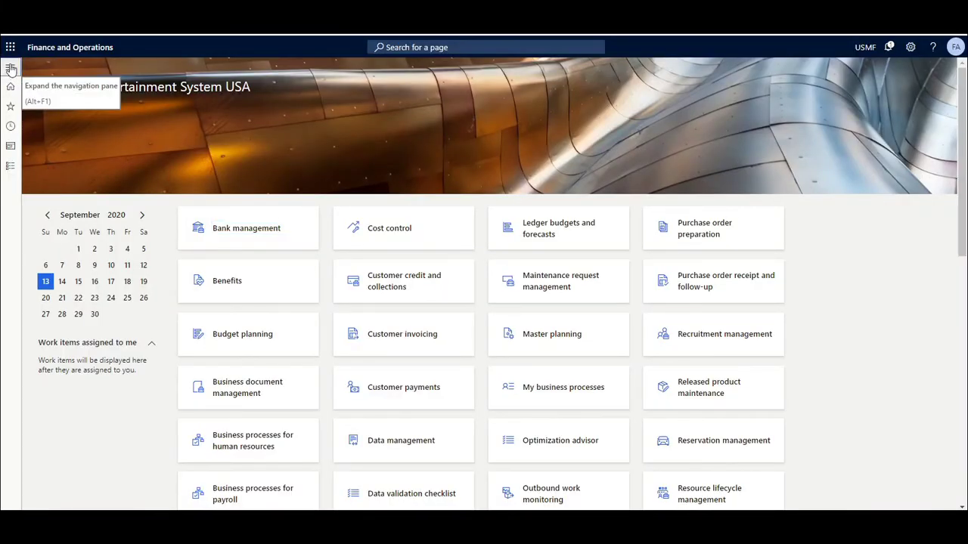
- Open the General journals page of the General ledger module and select journal batch 00647
click(10, 69)
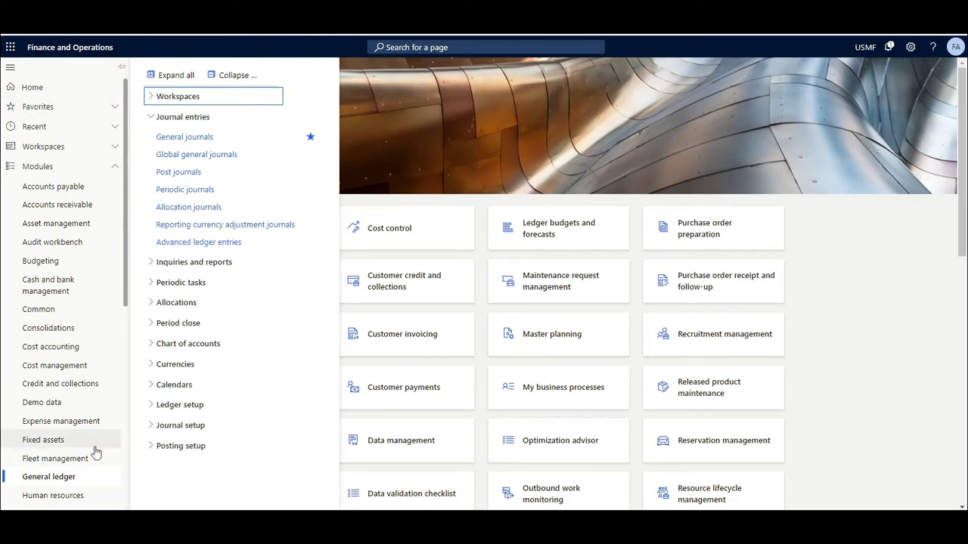
click(200, 137)
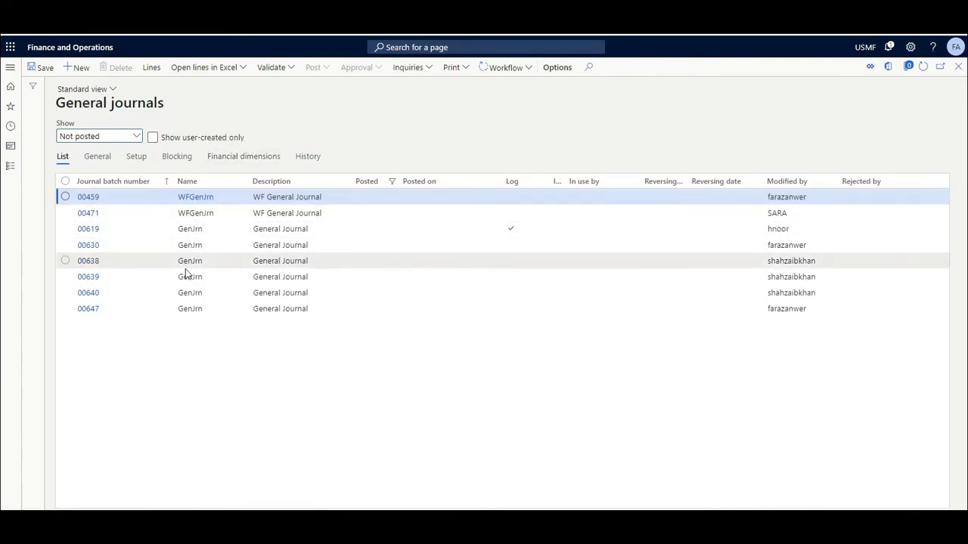
click(216, 309)
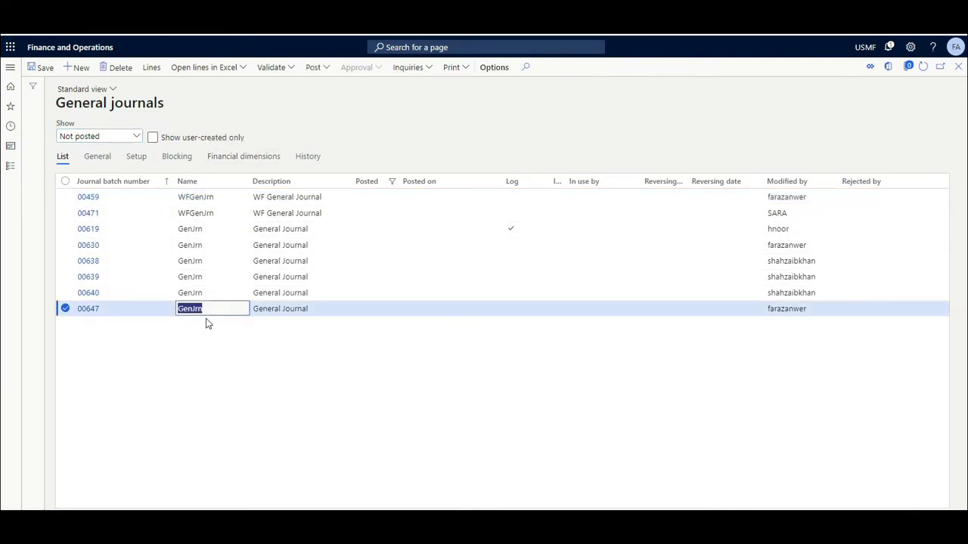
- Examine the Excel templates and export options offered for the selected general journal
click(240, 70)
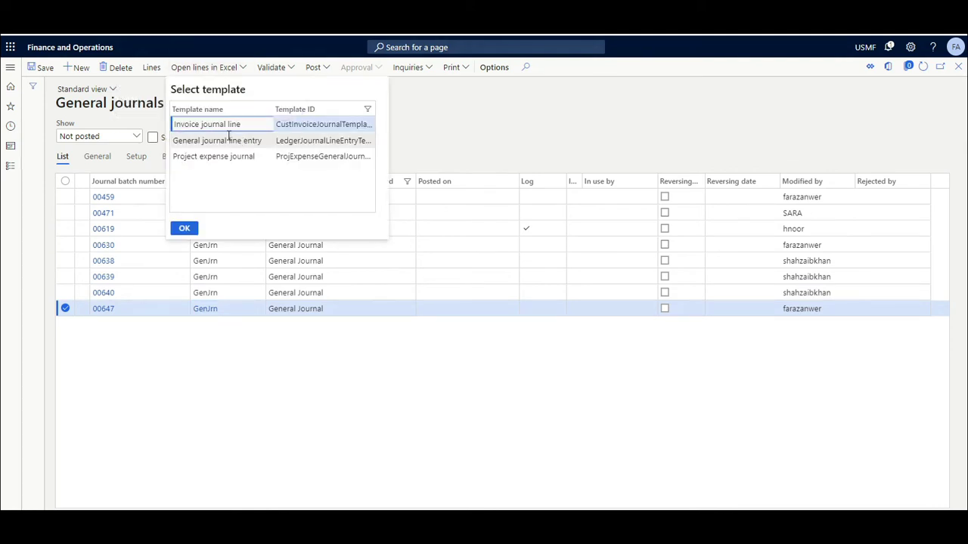
click(889, 70)
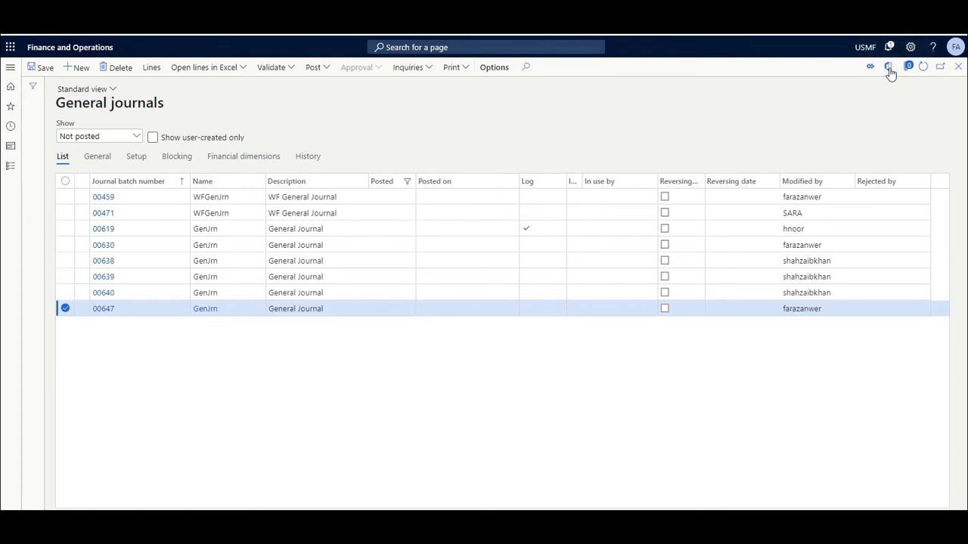
click(889, 70)
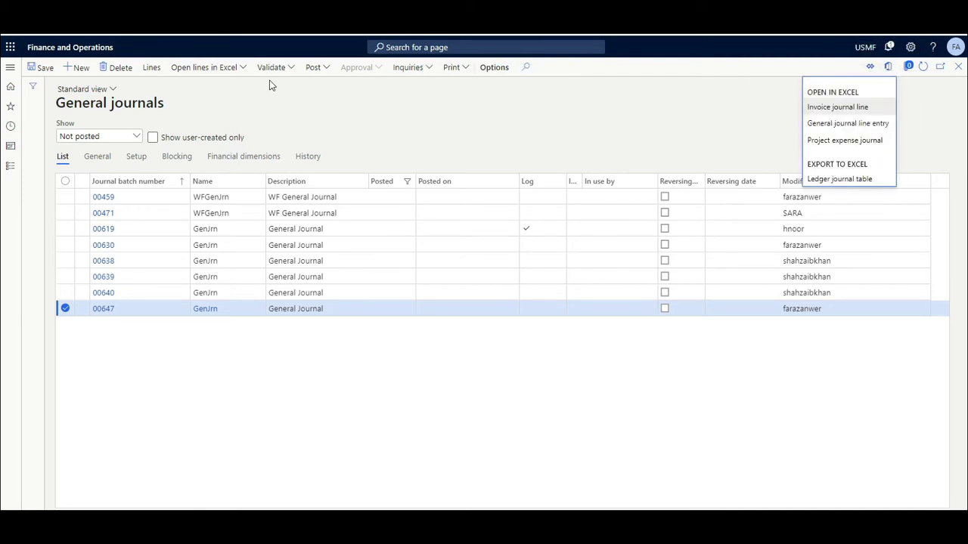
key(Escape)
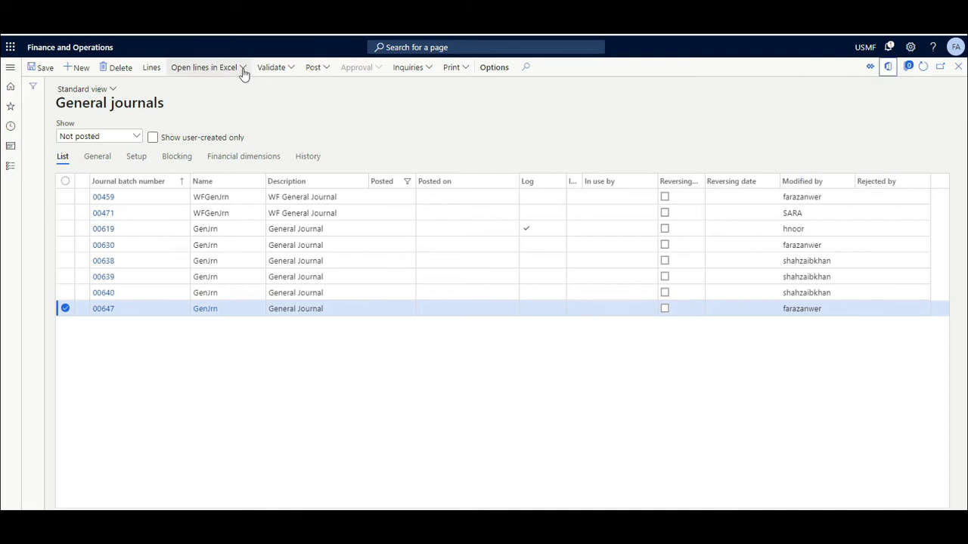
- Open the selected journal's lines in Excel using the General journal line entry template
click(243, 71)
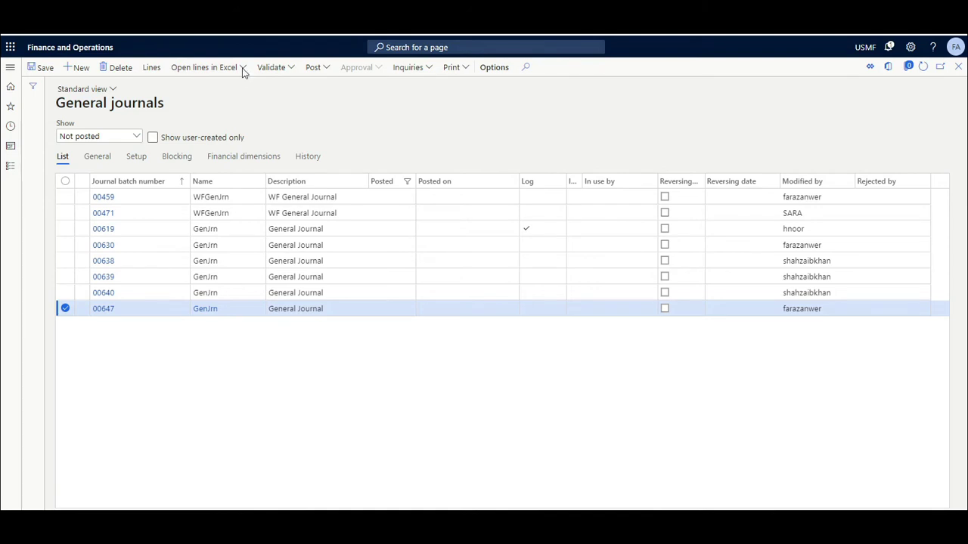
click(242, 70)
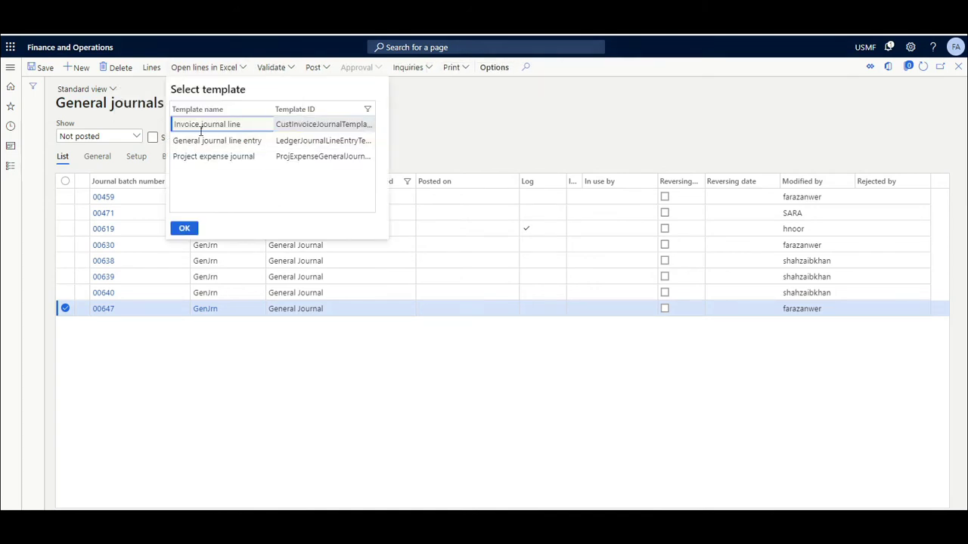
click(223, 142)
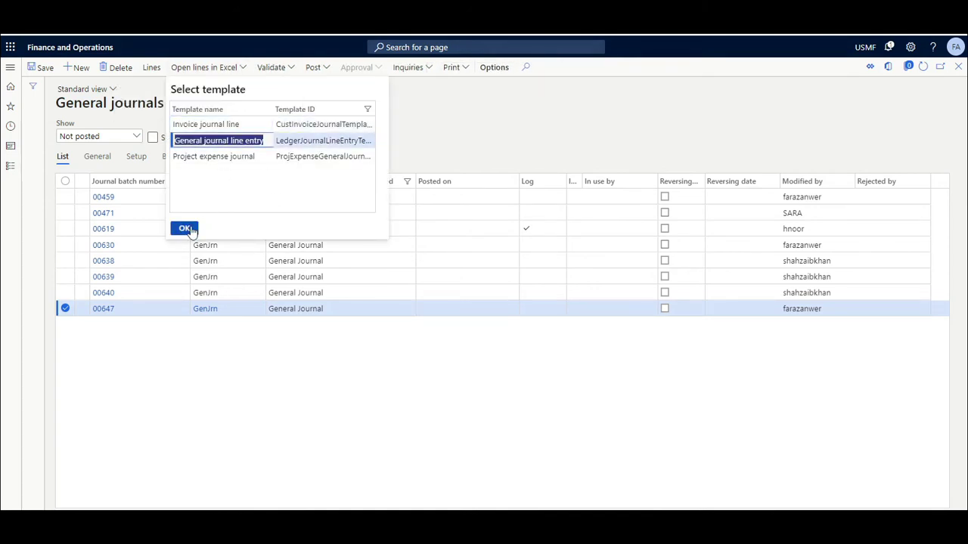
click(190, 229)
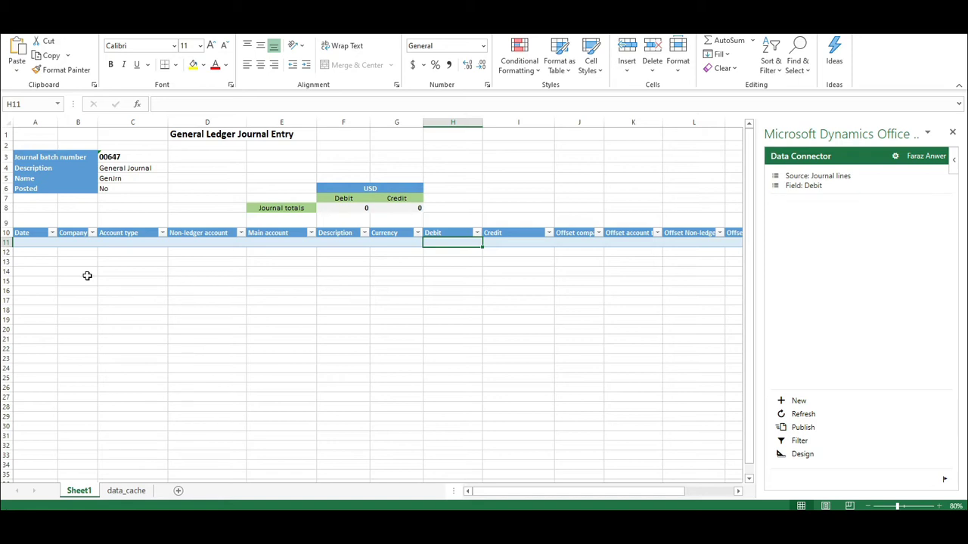
- Open the Journal lines table for editing in the Data Connector design
click(180, 240)
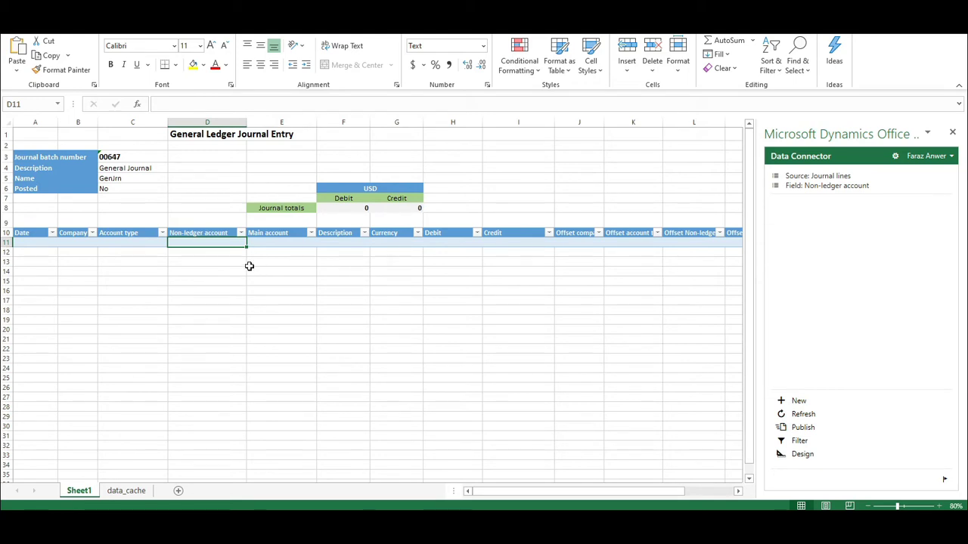
click(802, 455)
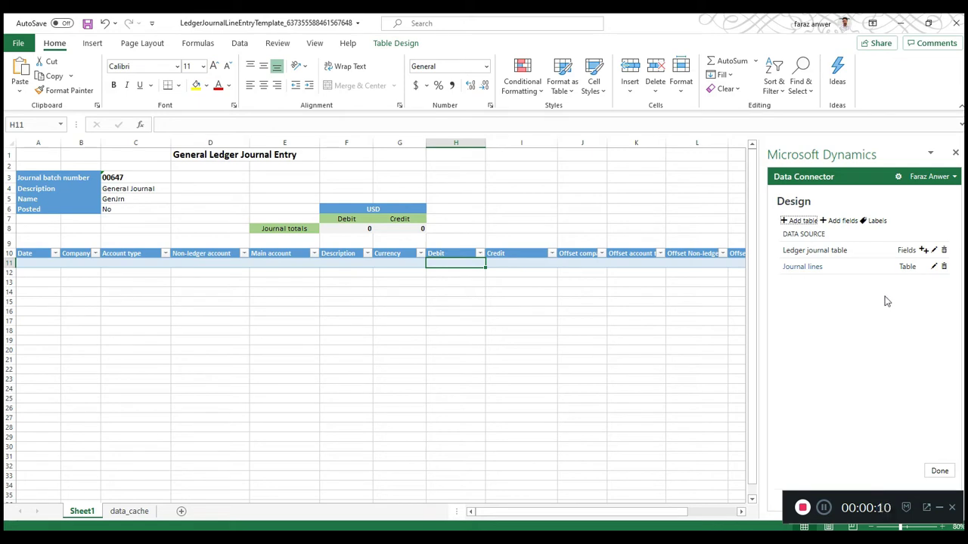
click(935, 268)
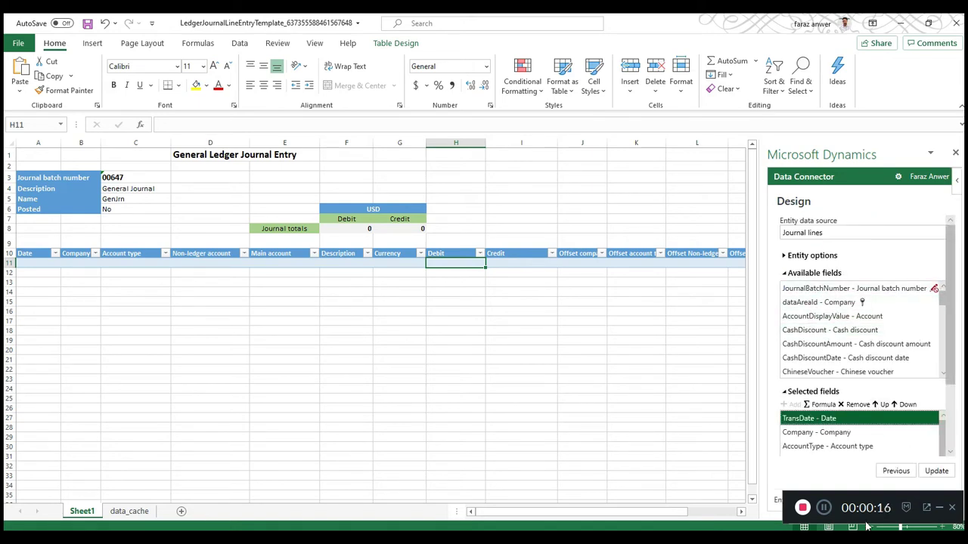
- Remove the Account.AccountValue (Non-ledger account) field from the selected fields of the Journal lines table
scroll(848, 416, down, 1)
scroll(848, 416, down, 1)
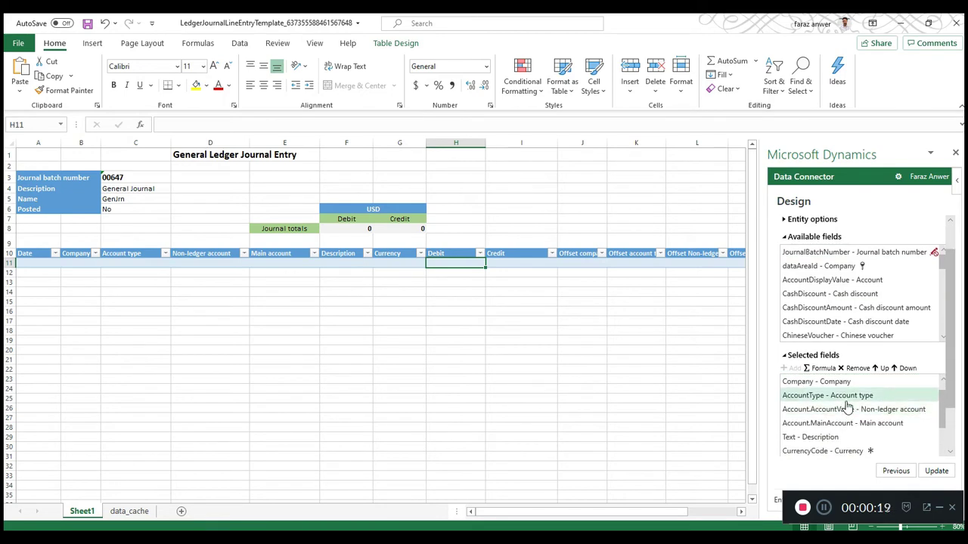
scroll(848, 408, up, 3)
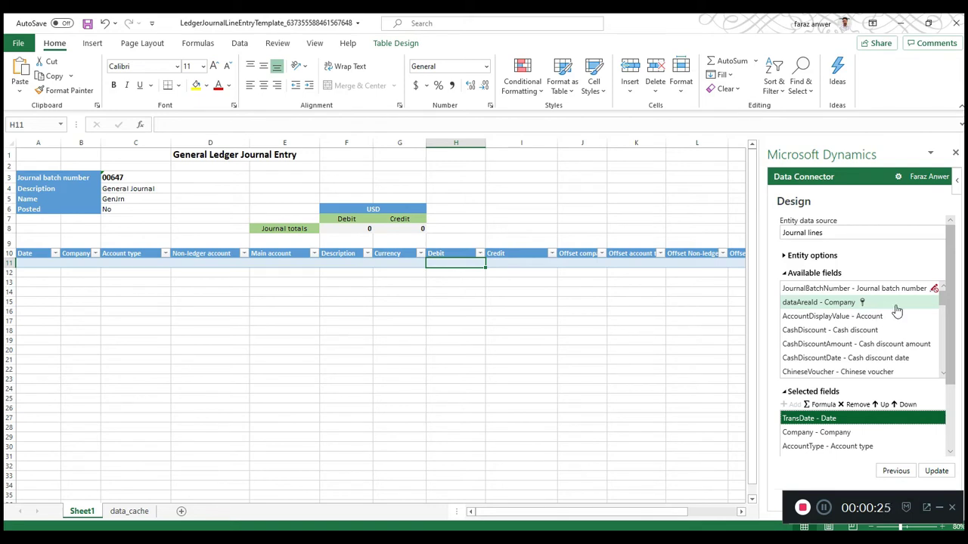
drag(951, 282, 960, 361)
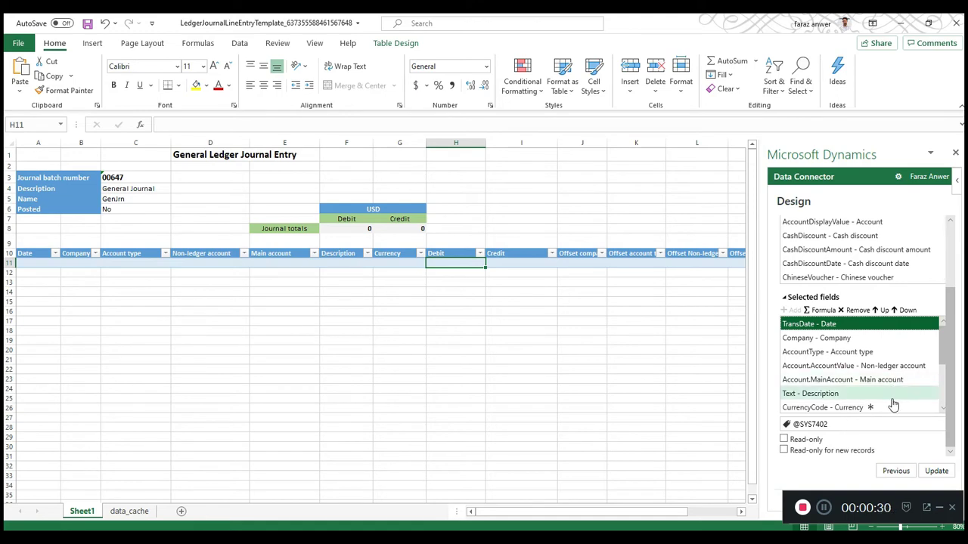
click(866, 367)
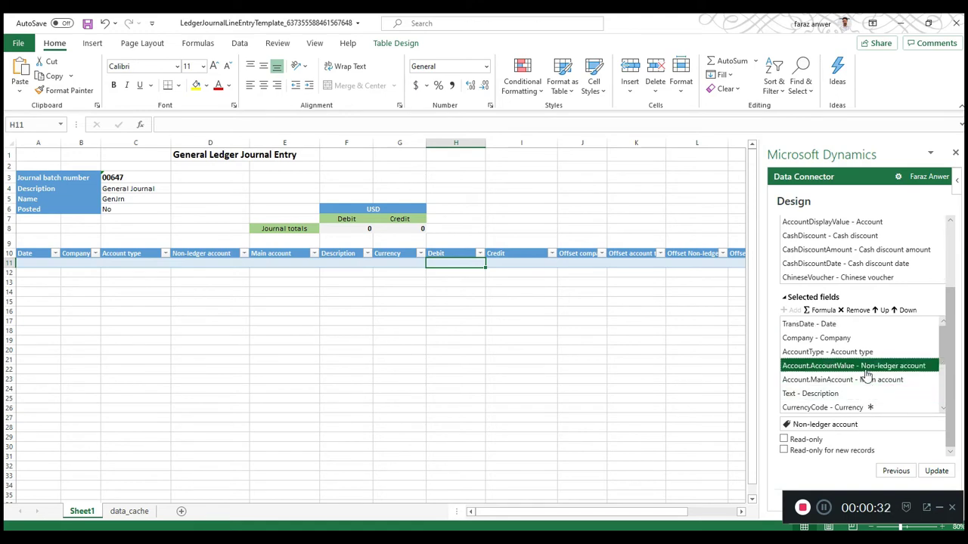
click(858, 310)
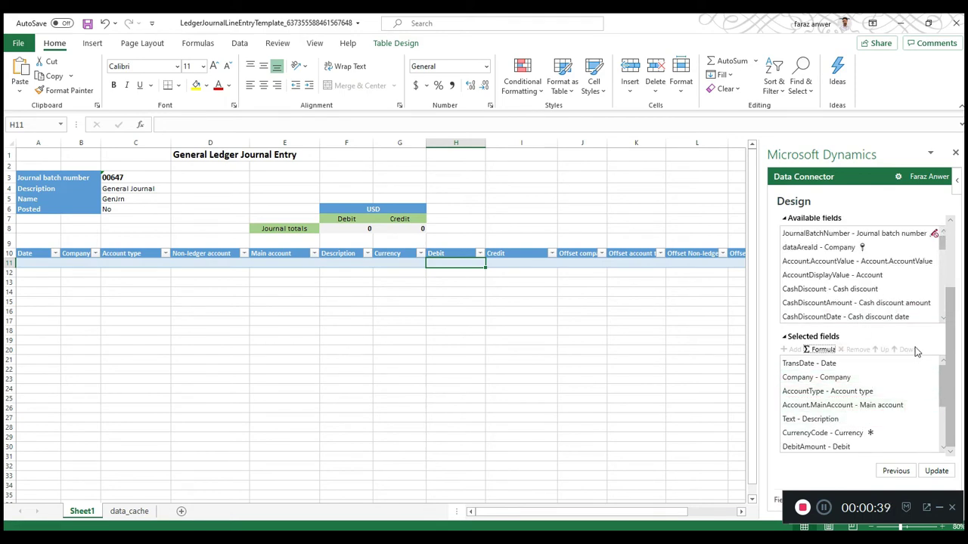
- Add the AccountDisplayValue (Account) field to the selected fields and move it directly after Account.MainAccount
click(873, 281)
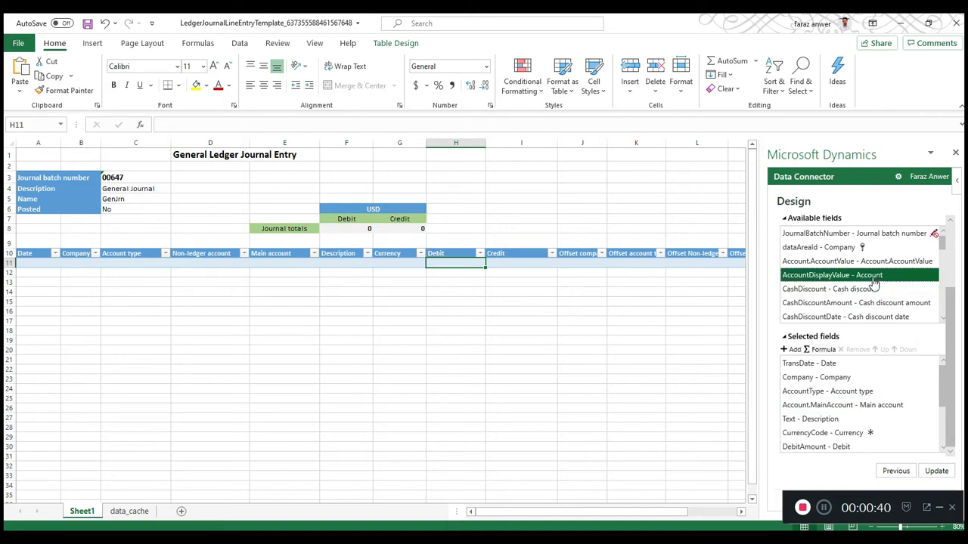
click(792, 349)
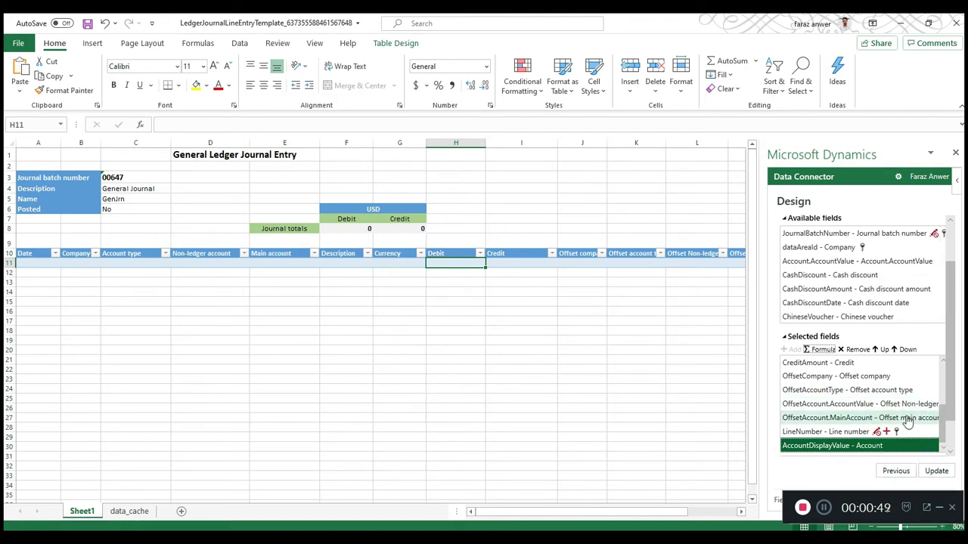
click(879, 351)
click(878, 351)
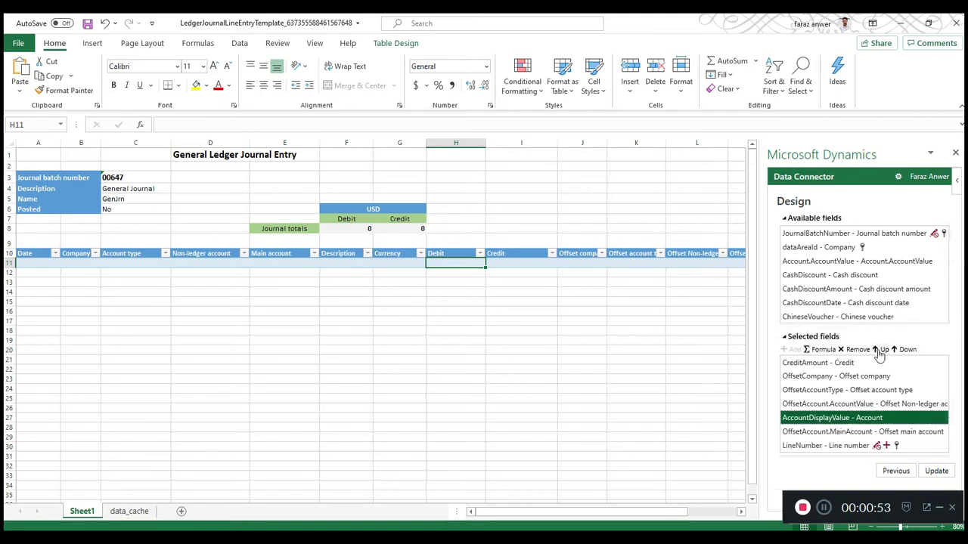
click(878, 352)
click(879, 351)
click(878, 352)
click(879, 352)
click(879, 351)
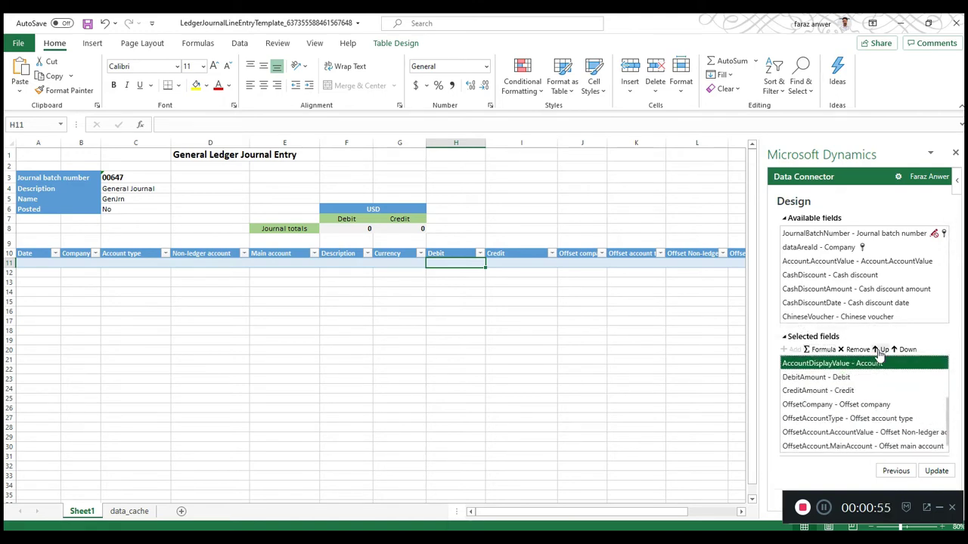
click(879, 352)
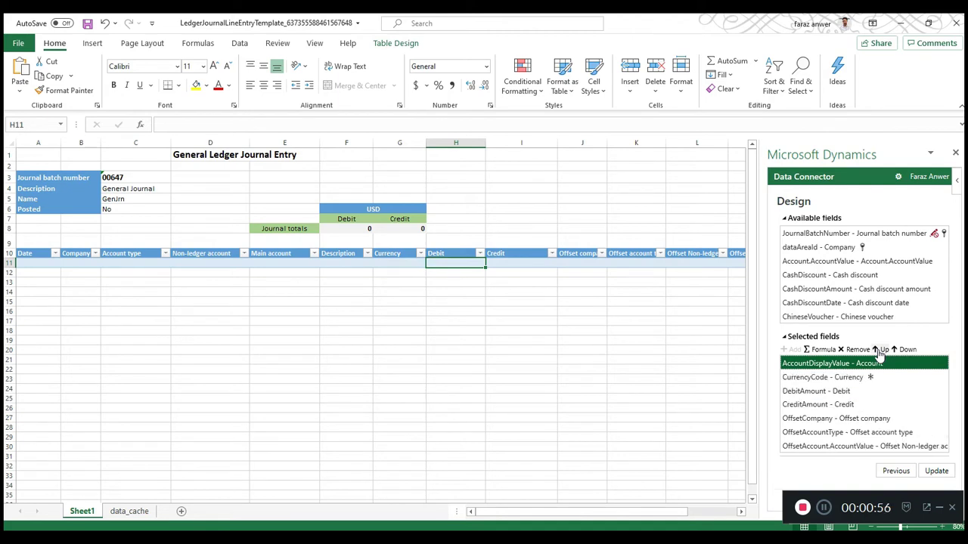
click(879, 351)
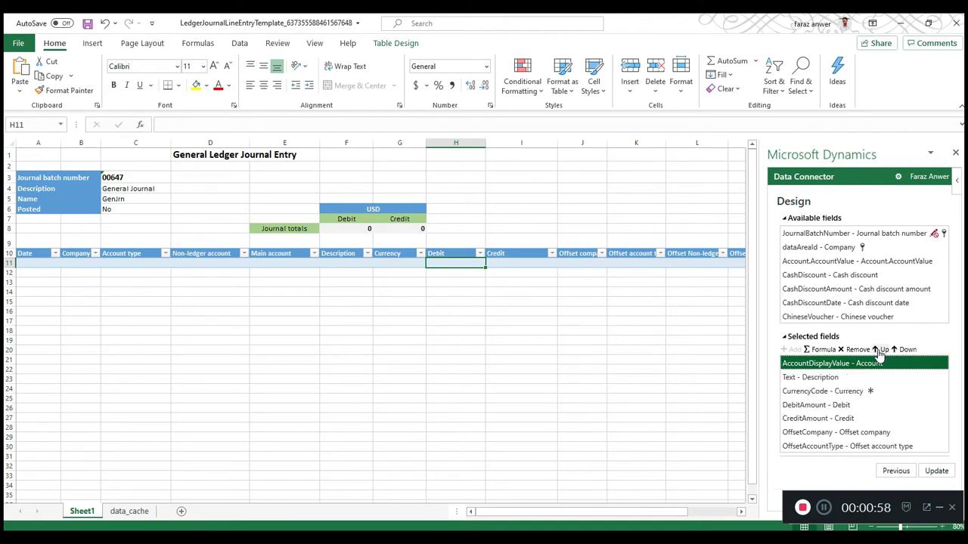
click(879, 352)
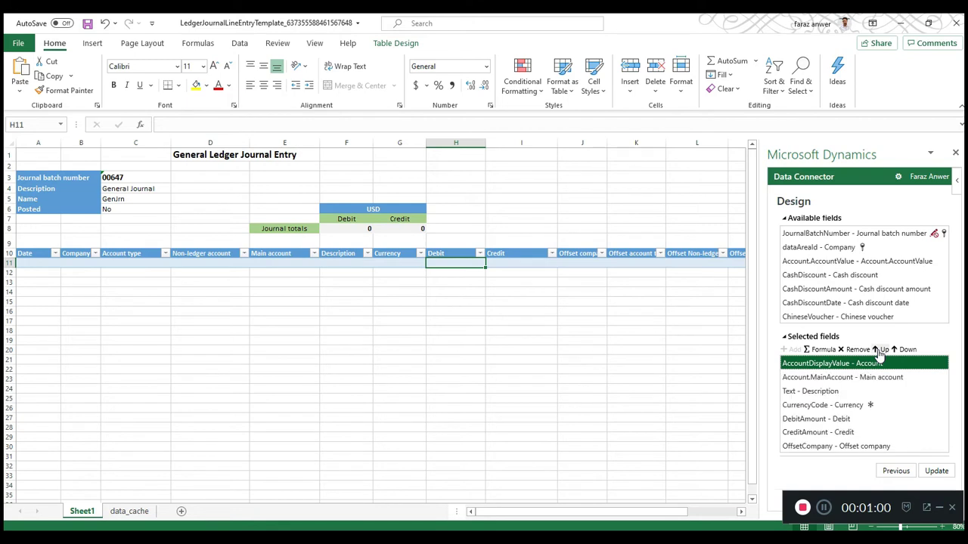
click(904, 350)
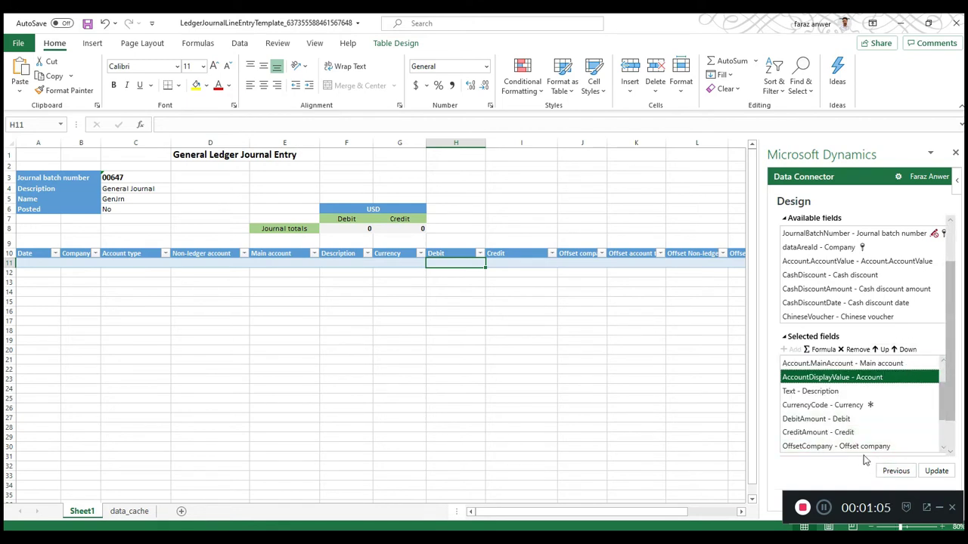
- Add a formula column labelled Business Unit to the selected fields of the Journal lines table
scroll(877, 452, down, 2)
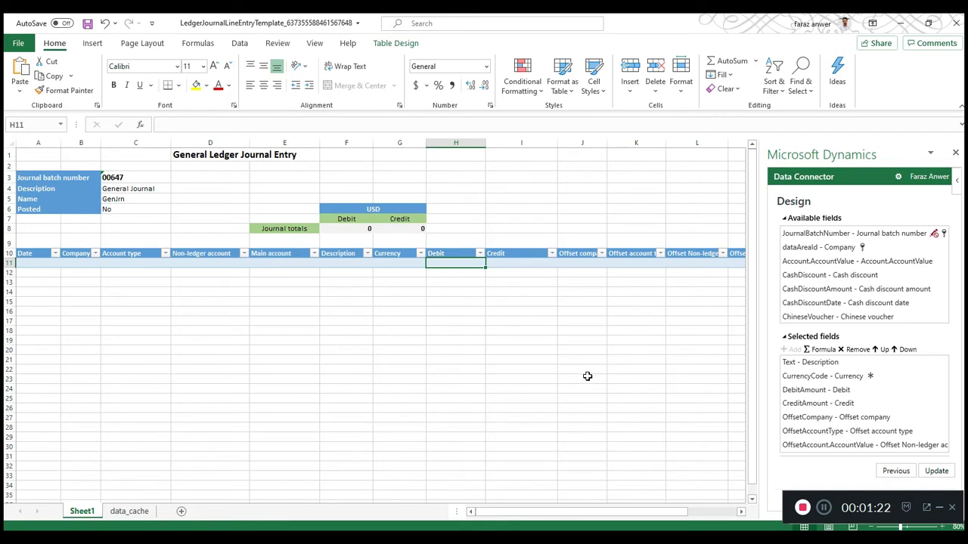
click(814, 352)
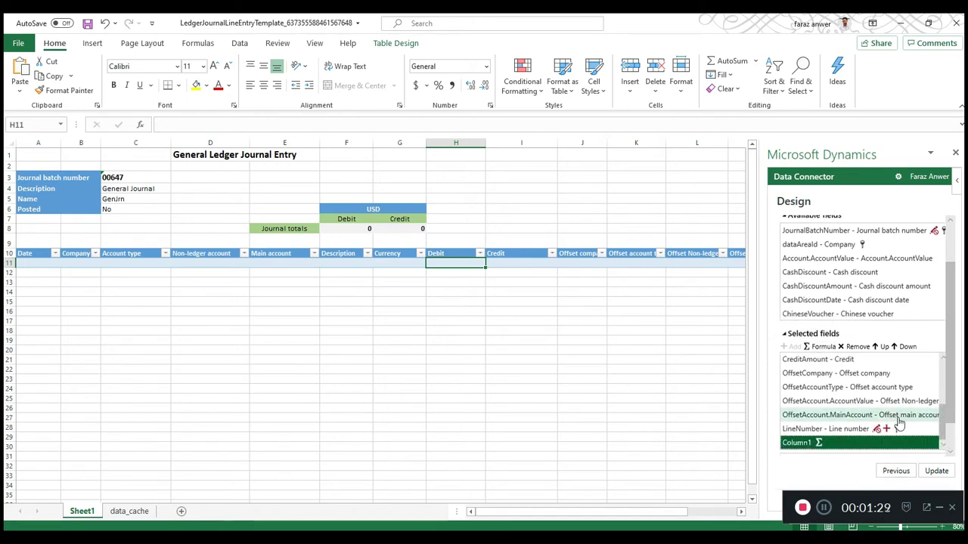
double_click(798, 428)
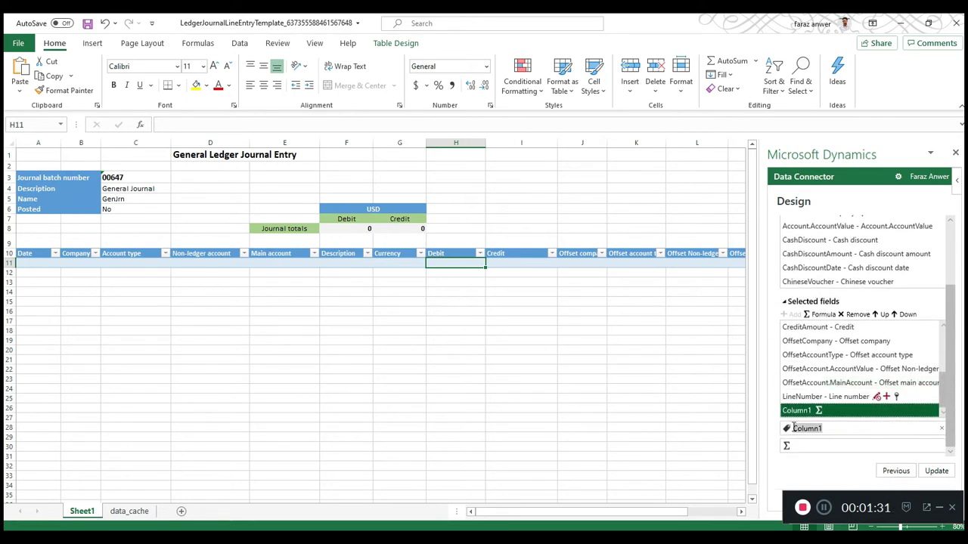
text(Bu)
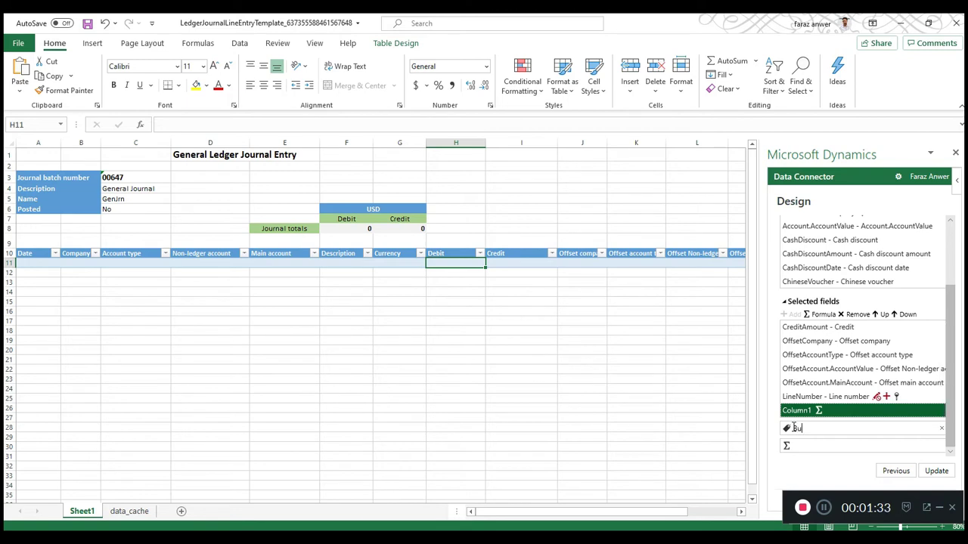
text(siness )
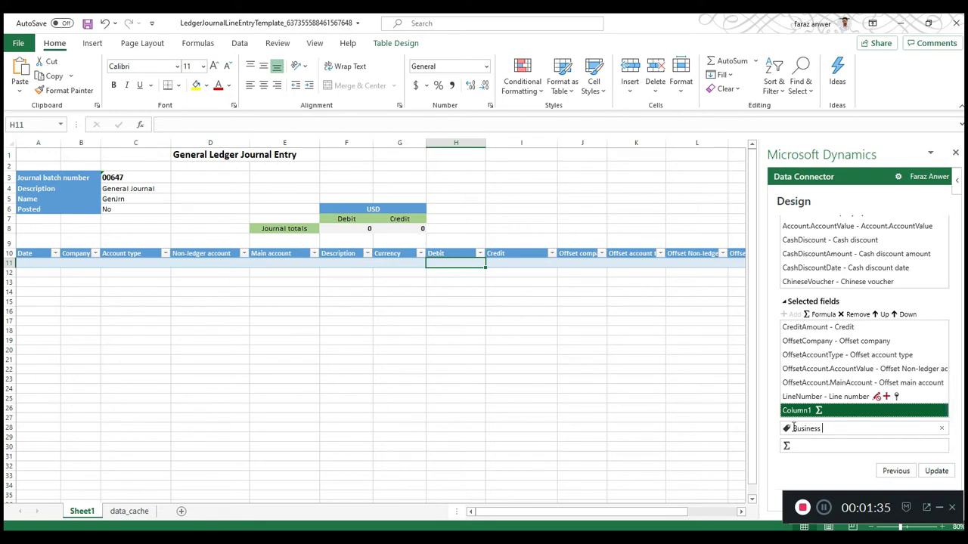
text(Unit)
click(809, 447)
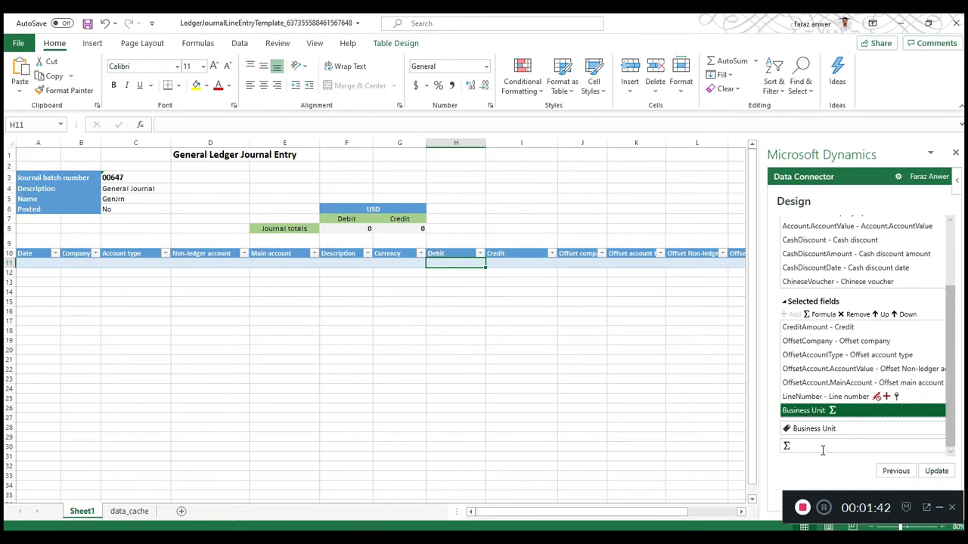
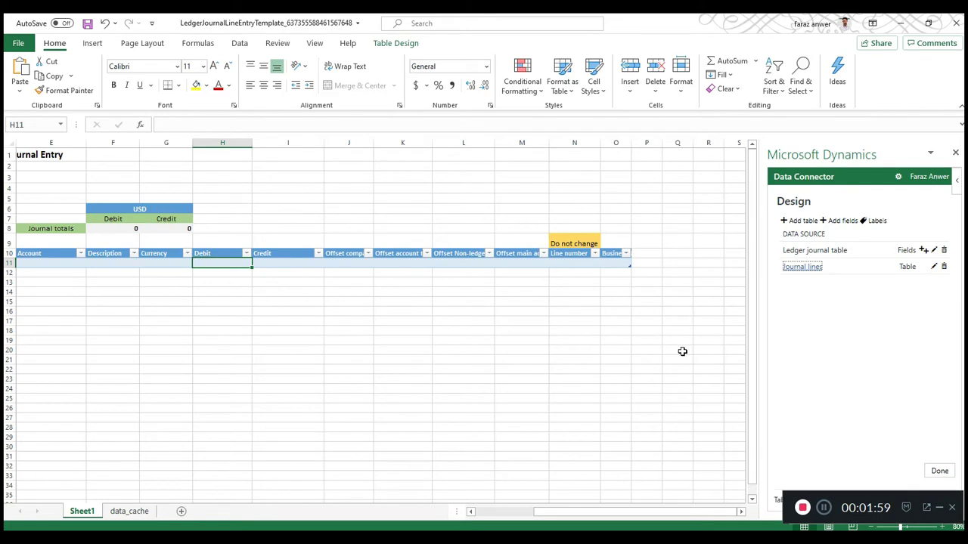
- Reopen the Journal lines table for editing and add a formula column labelled Cost Centre
click(934, 269)
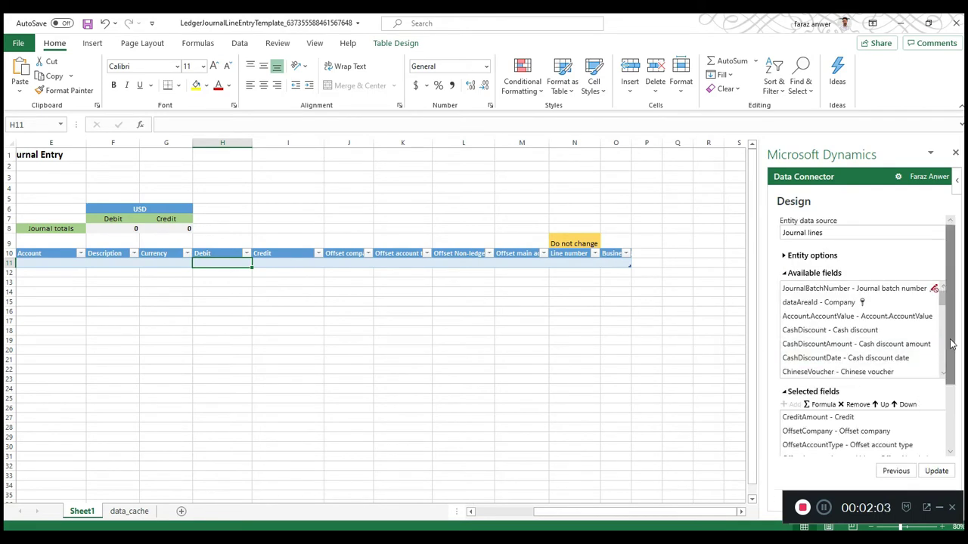
drag(951, 344, 963, 409)
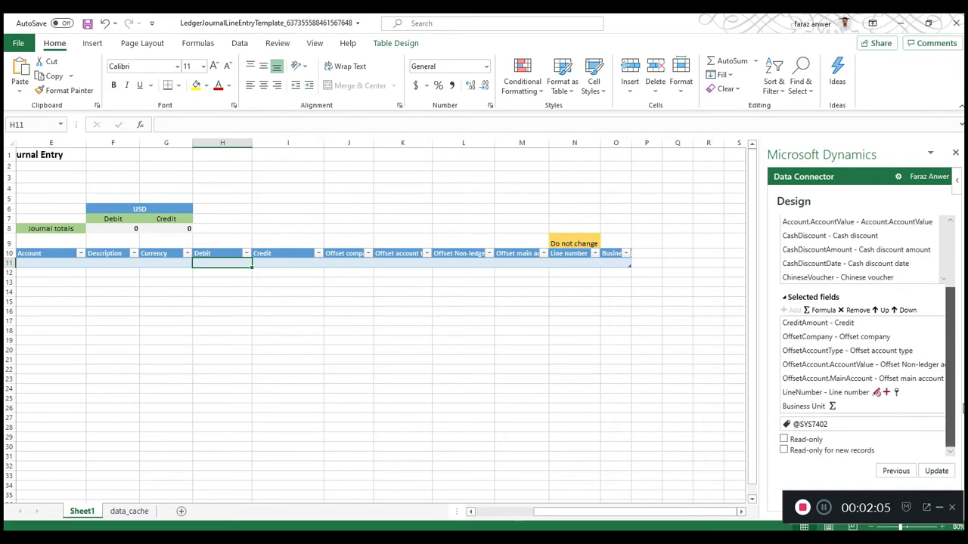
click(803, 409)
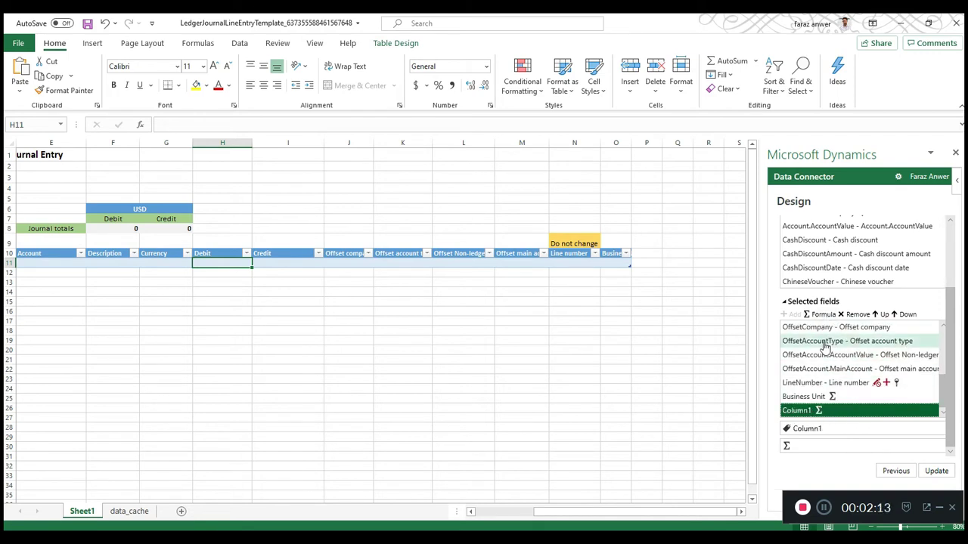
click(823, 315)
double_click(805, 428)
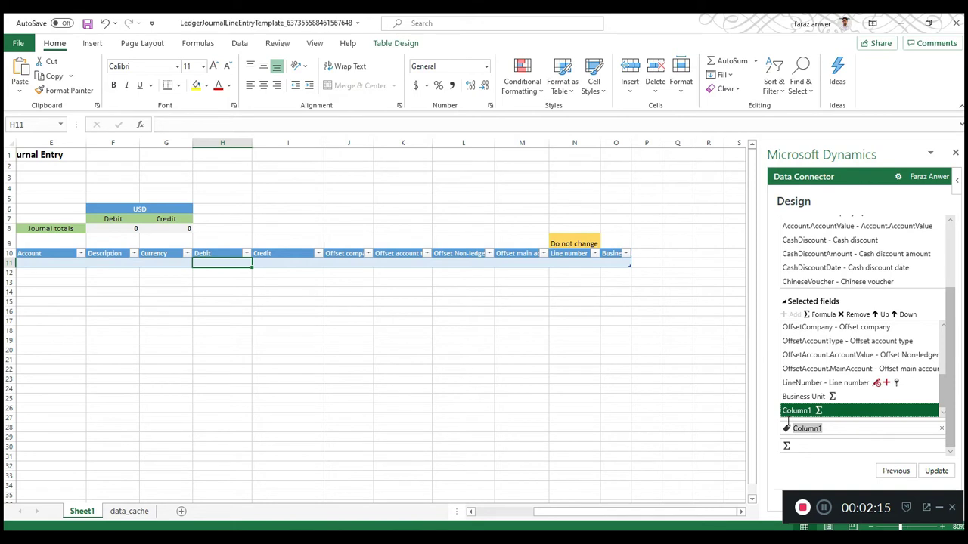
text(Cost Cent)
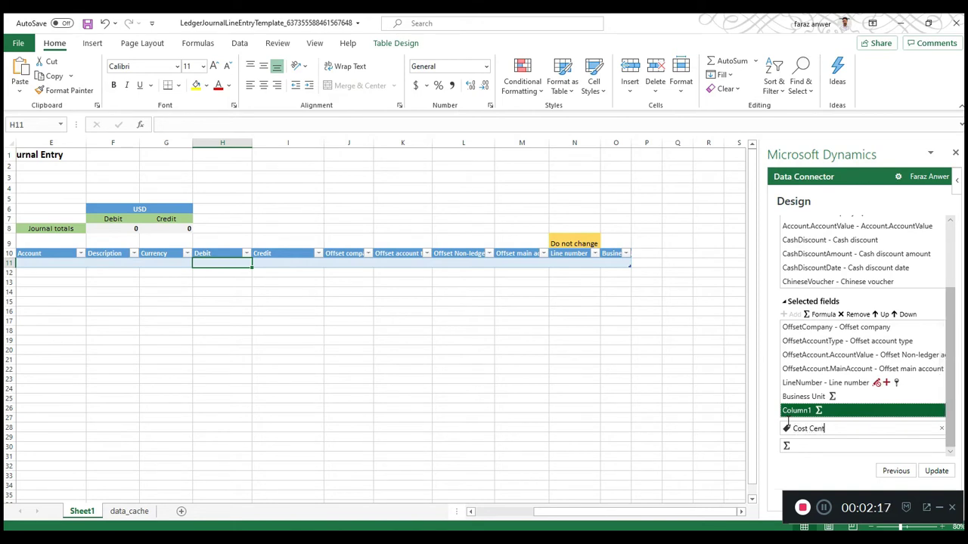
text(re)
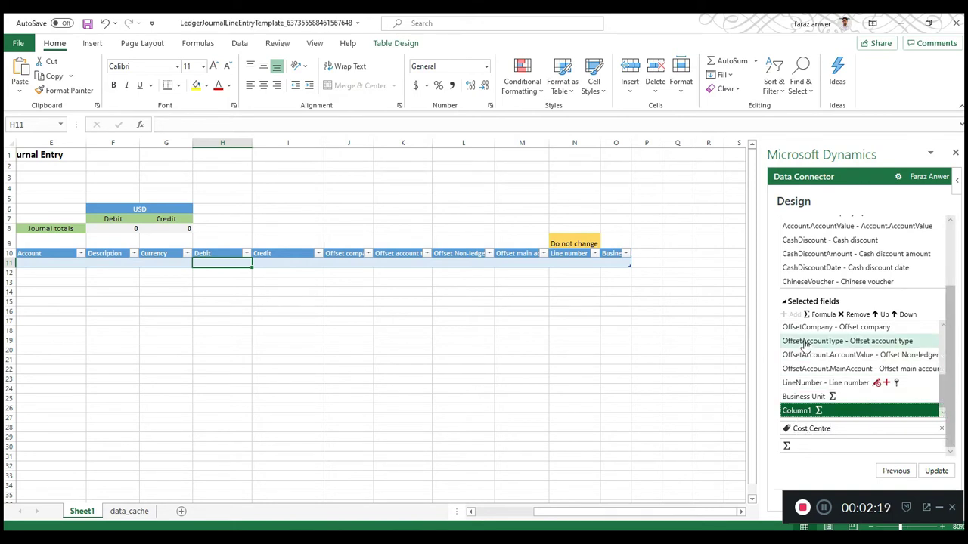
- Add two more formula columns to the selected fields, labelled Department and Ledger Account
click(817, 314)
drag(834, 429, 788, 425)
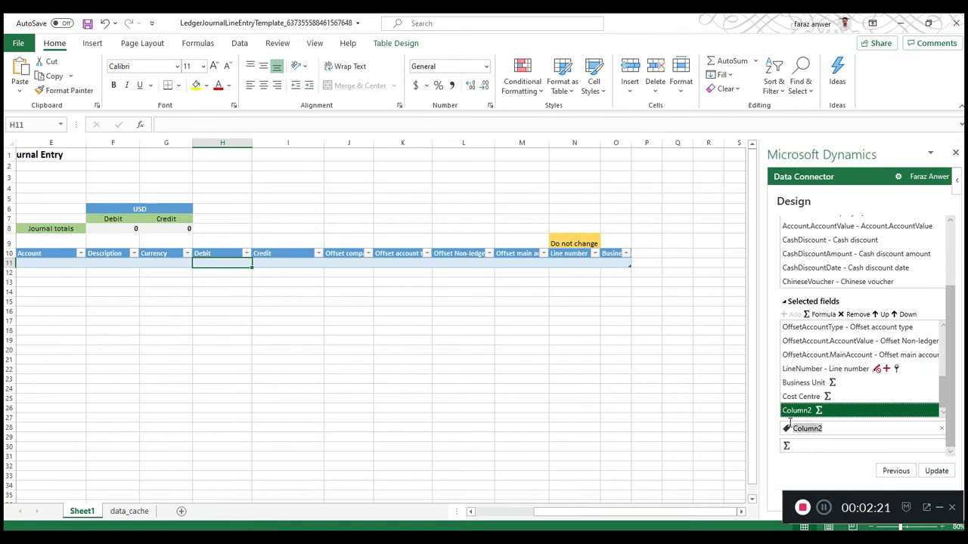
text(Department)
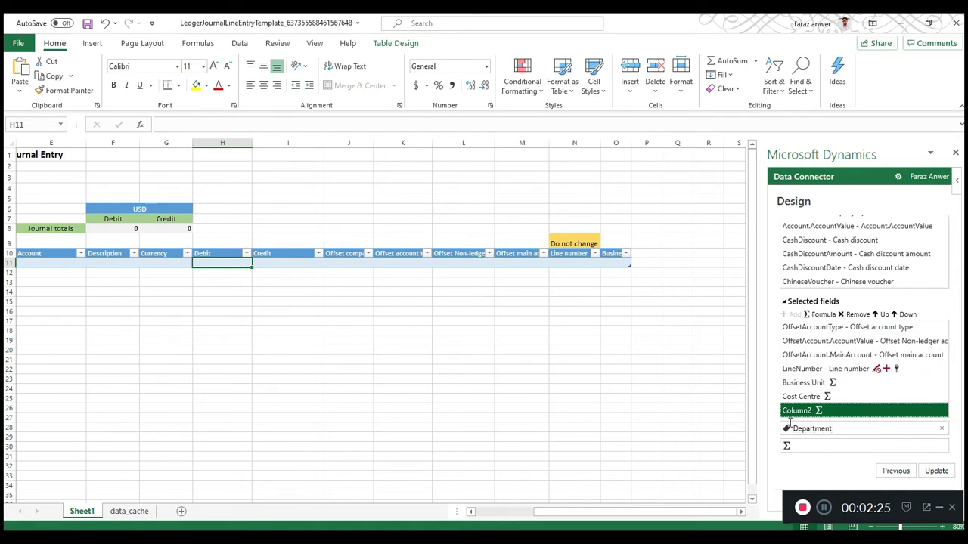
click(822, 315)
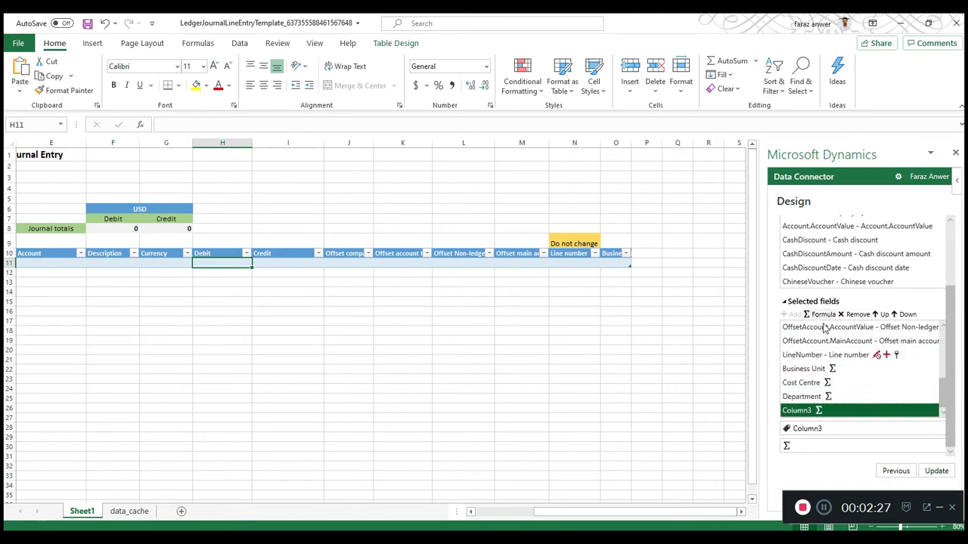
drag(830, 428, 786, 429)
text(Ledger)
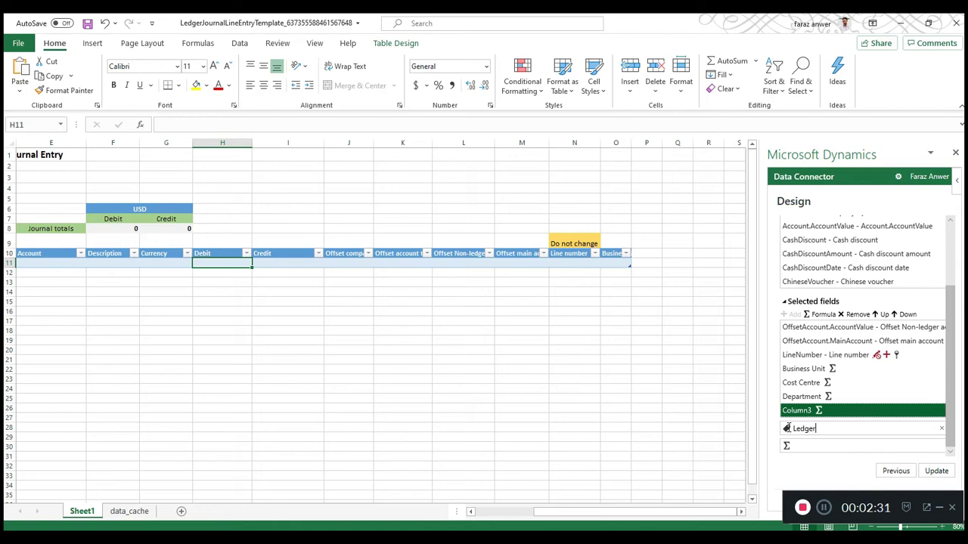
text( Account)
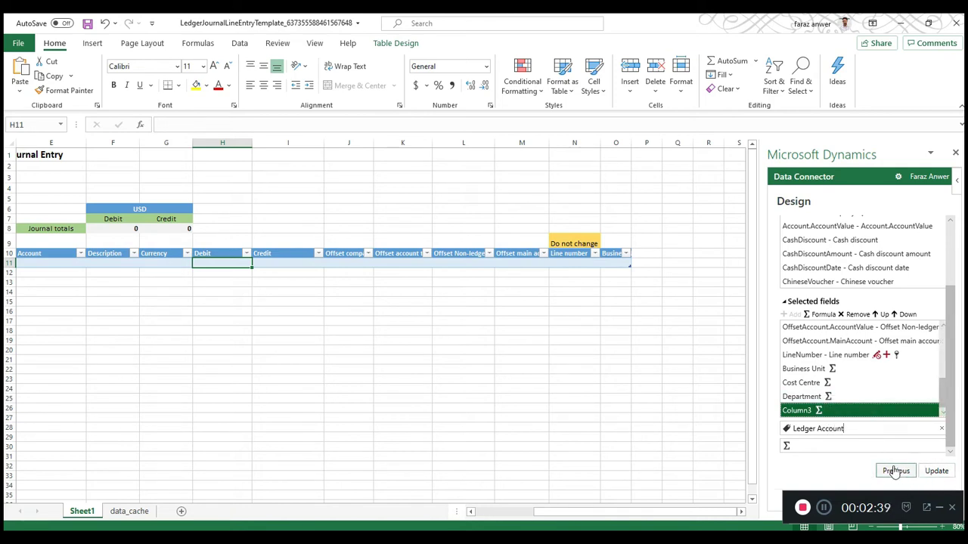
- Move the Business Unit, Cost Centre, Department and Ledger Account columns together to directly after Account.MainAccount, and update the table
click(812, 399)
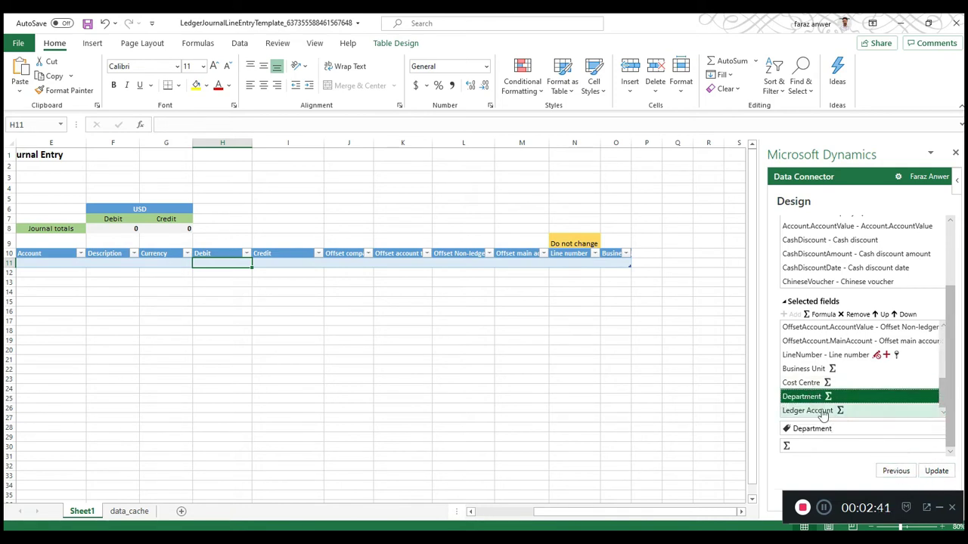
click(818, 409)
ctrl+click(816, 400)
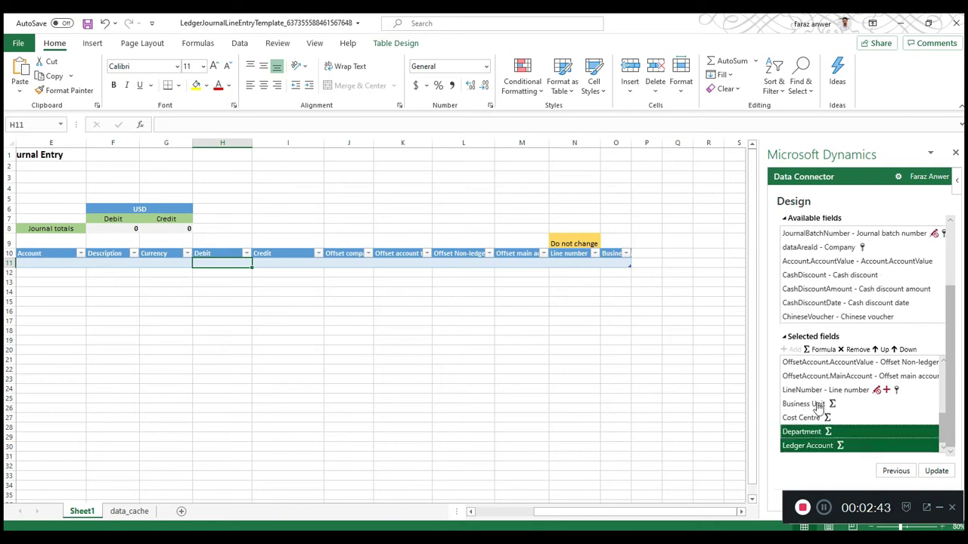
ctrl+click(802, 418)
ctrl+click(809, 404)
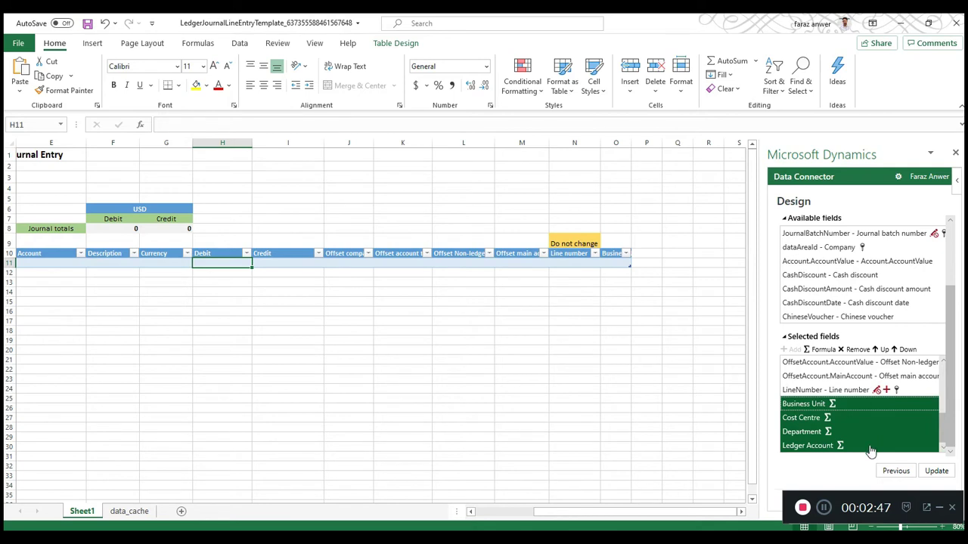
click(883, 350)
click(882, 350)
click(882, 350)
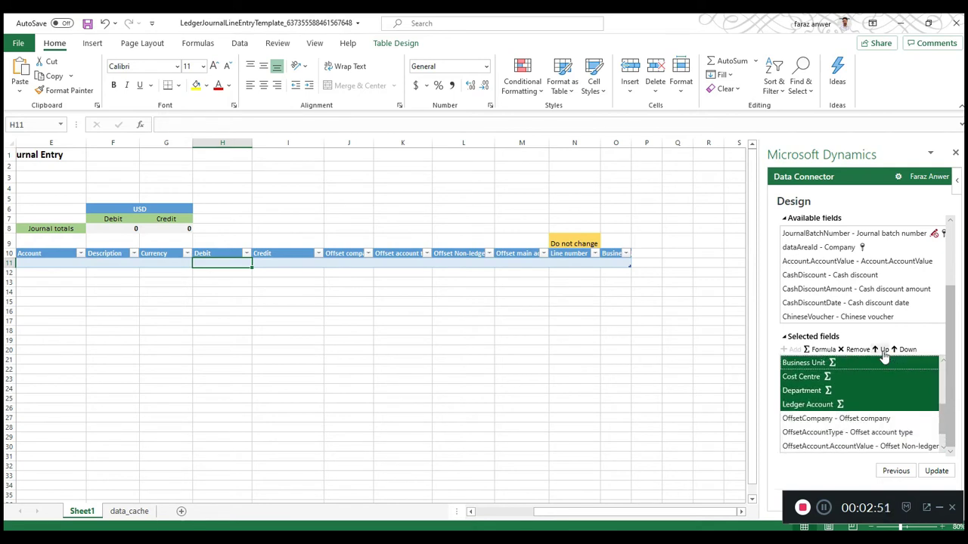
click(882, 350)
click(882, 350)
click(882, 350)
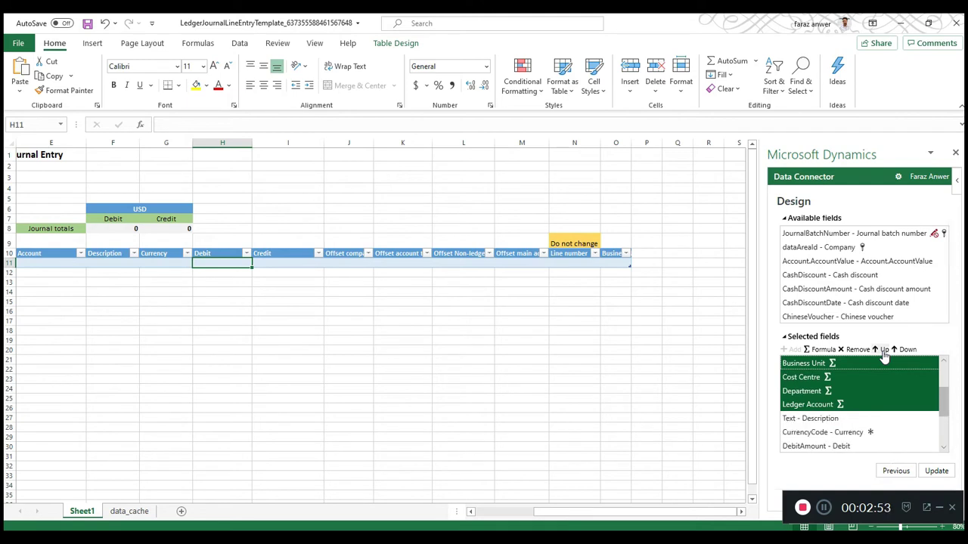
click(883, 352)
click(883, 353)
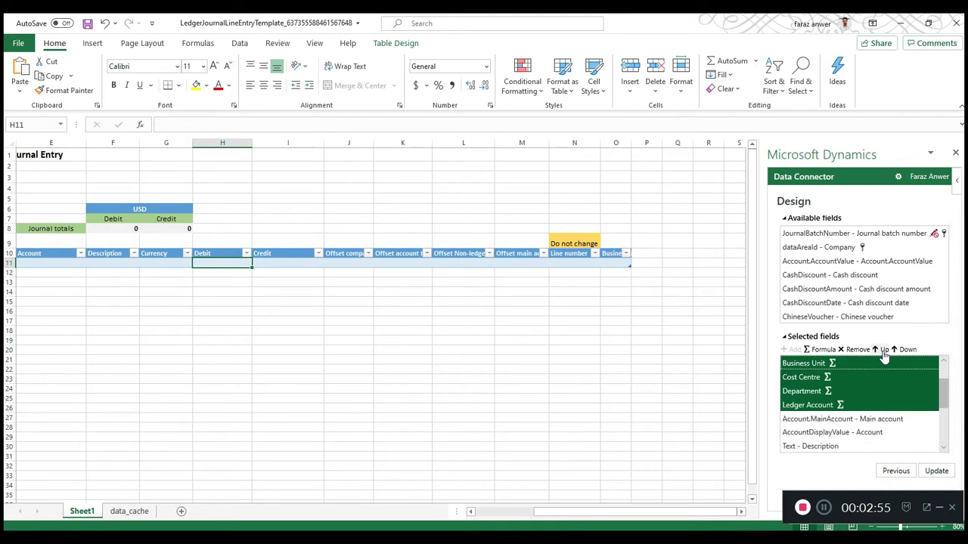
click(902, 352)
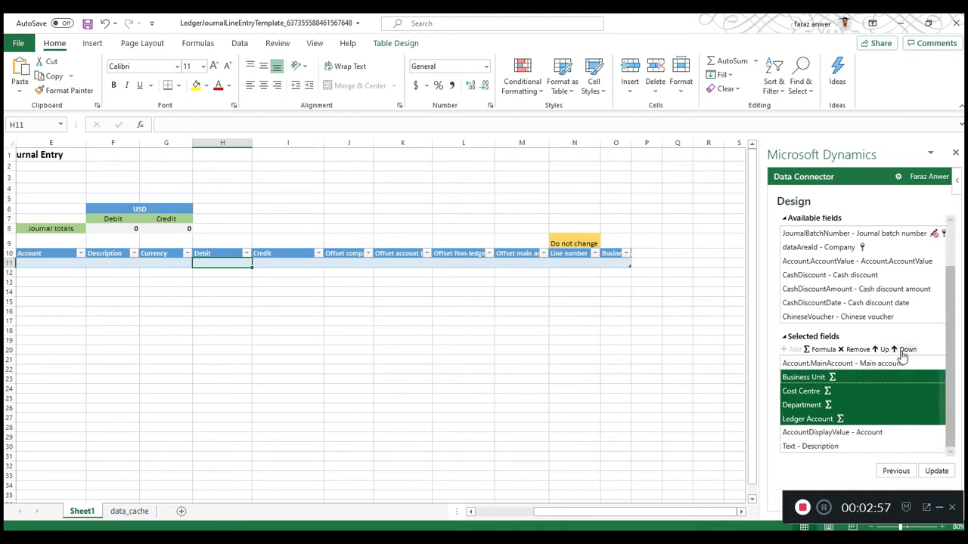
click(903, 353)
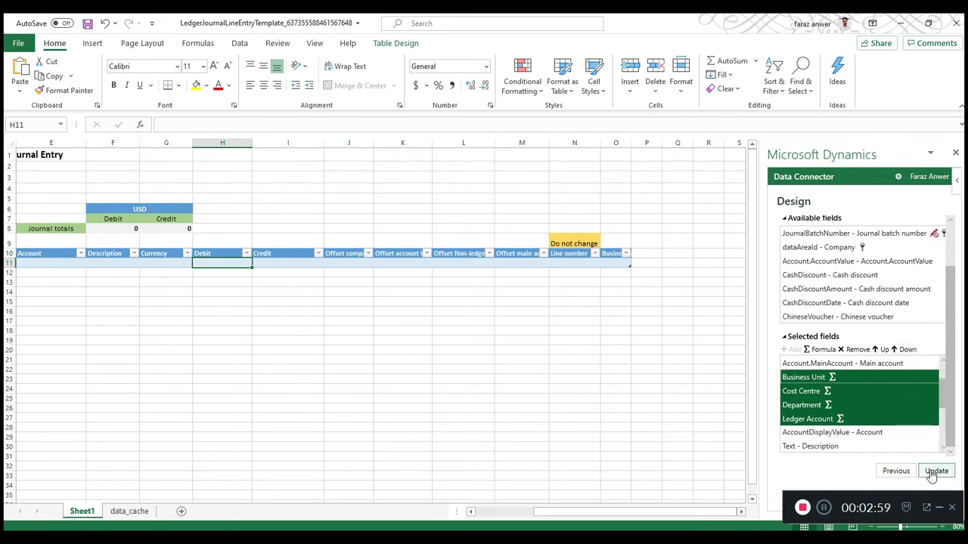
click(934, 471)
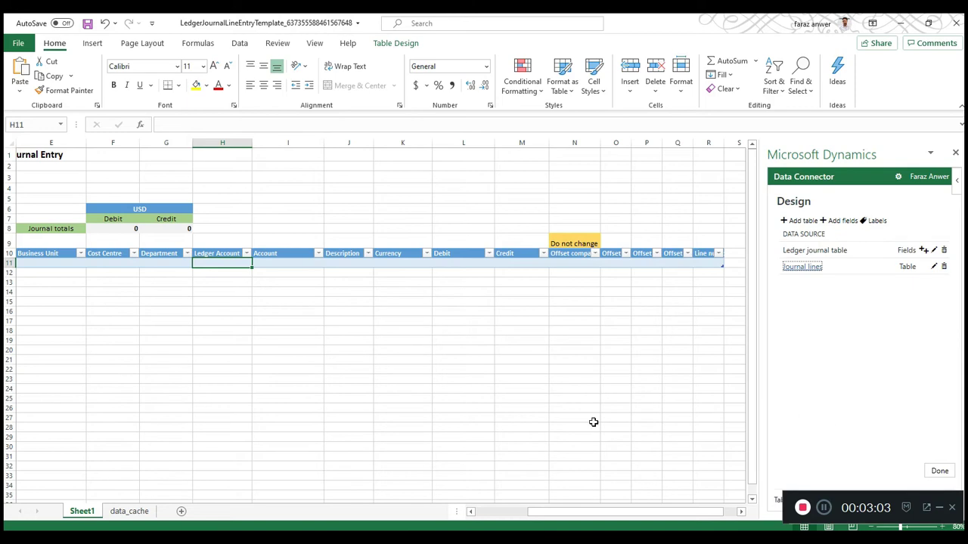
- Examine the Main account, Business Unit, Cost Centre, Department and Ledger Account columns in the sheet's journal lines table
drag(541, 519, 490, 518)
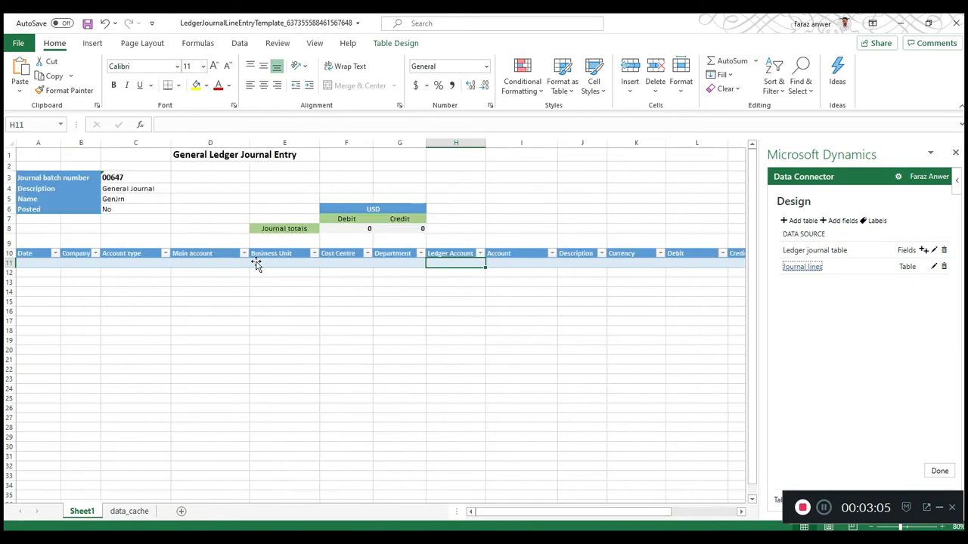
click(383, 269)
click(260, 265)
click(219, 265)
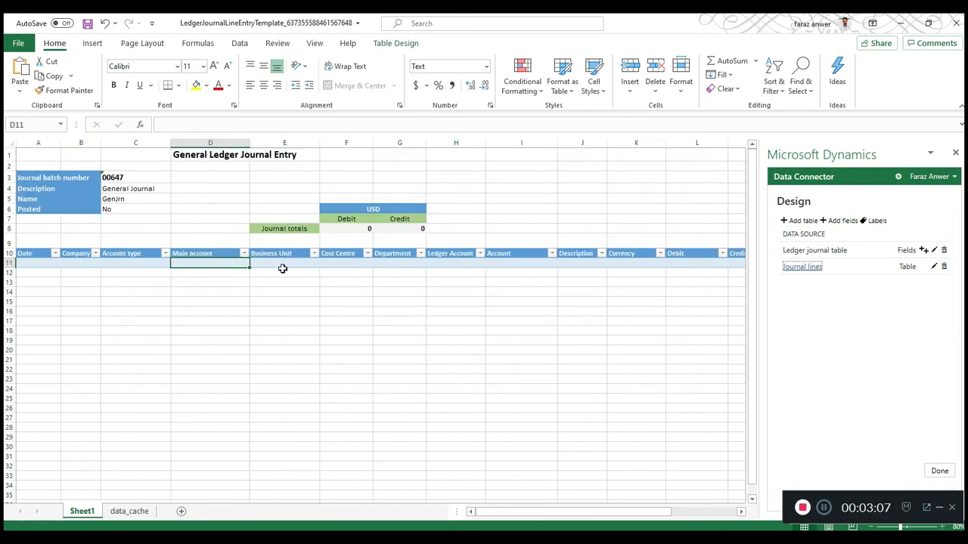
click(282, 269)
click(397, 272)
drag(294, 261, 434, 253)
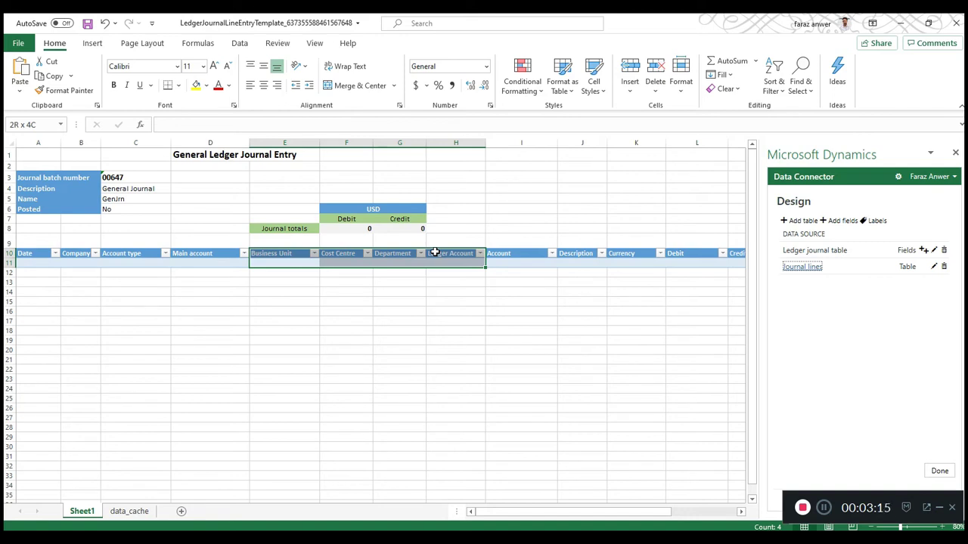
drag(435, 252, 435, 254)
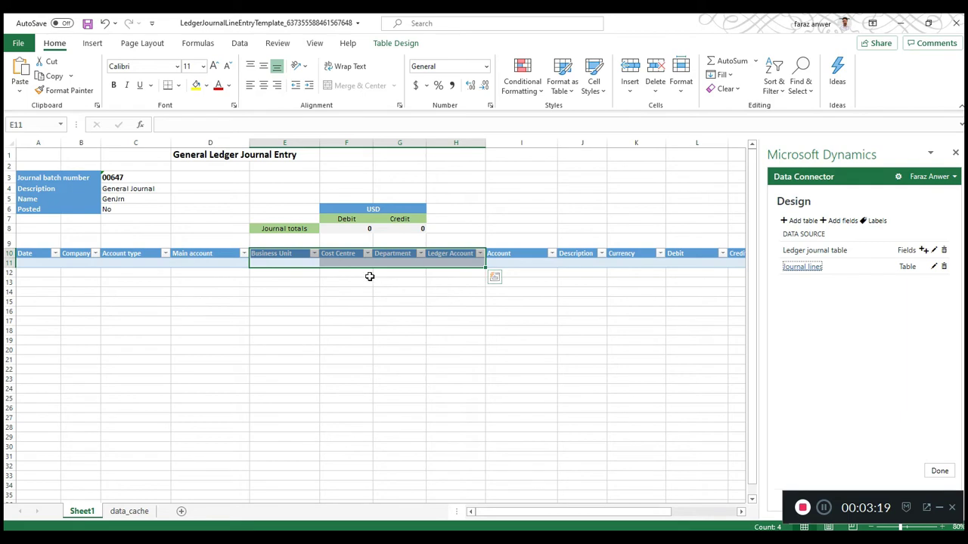
click(299, 300)
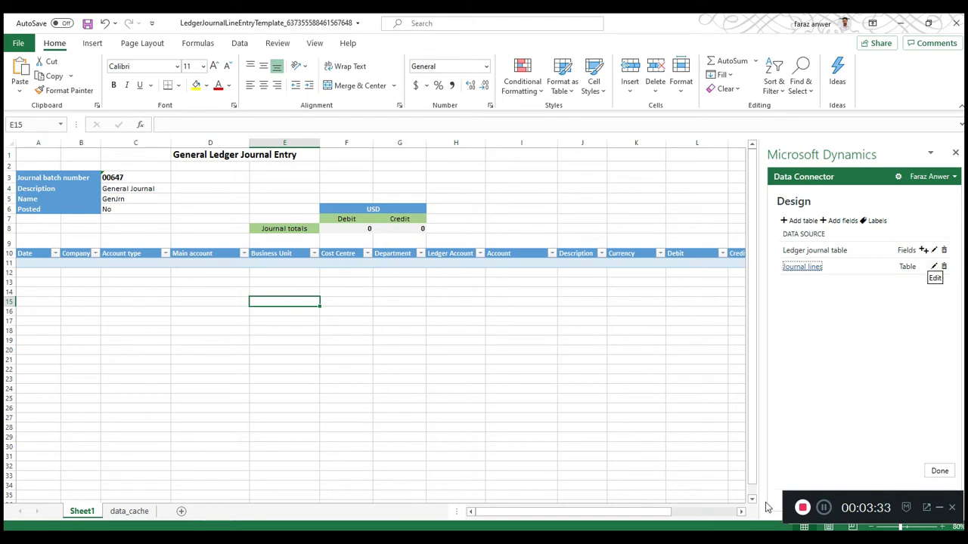
- Open the Journal lines table for editing in the design and select the Ledger Account cell in row 11
click(933, 267)
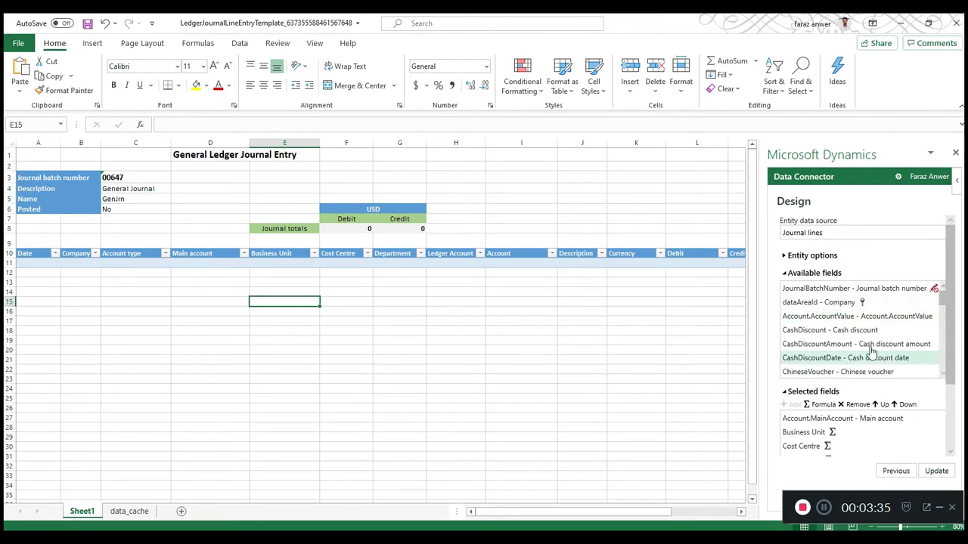
click(451, 265)
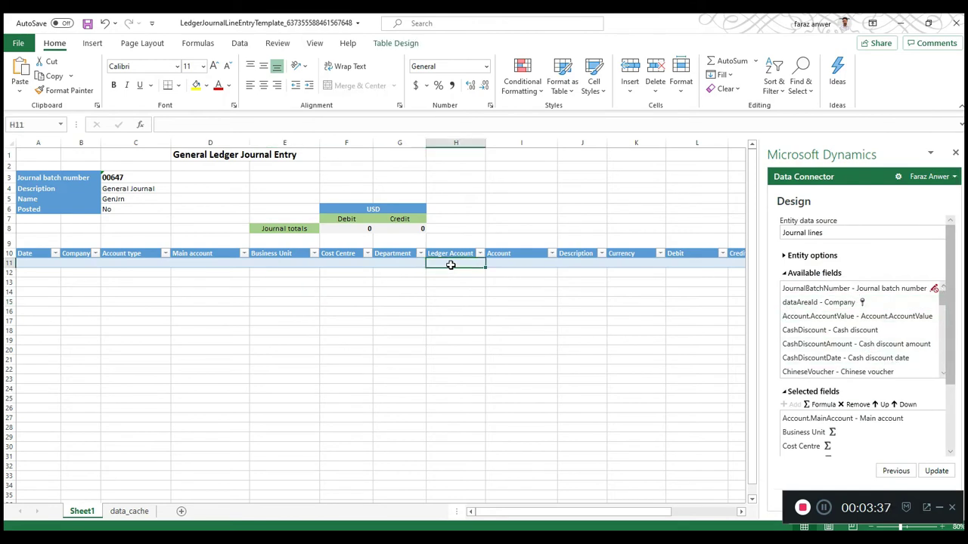
drag(195, 263, 380, 264)
click(439, 266)
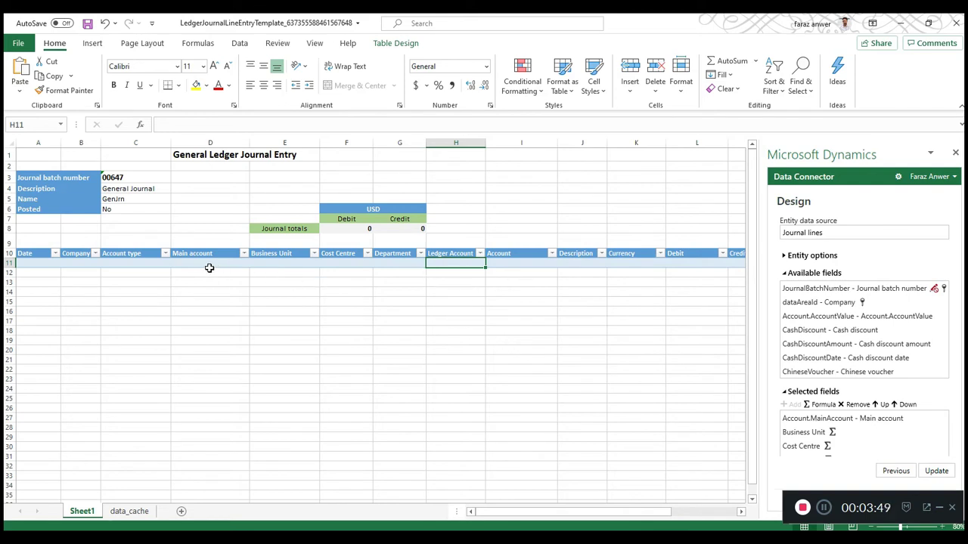
- Set the Ledger Account field's formula to =CONCATENATE(D11,"-",E11,"-",F11,"-",G11) and update the Journal lines table, finishing the design
click(284, 266)
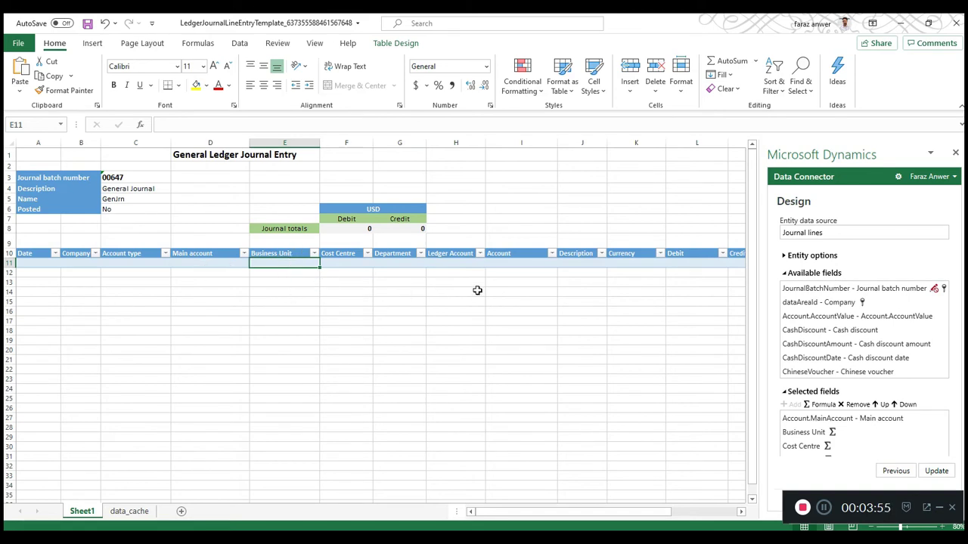
click(455, 264)
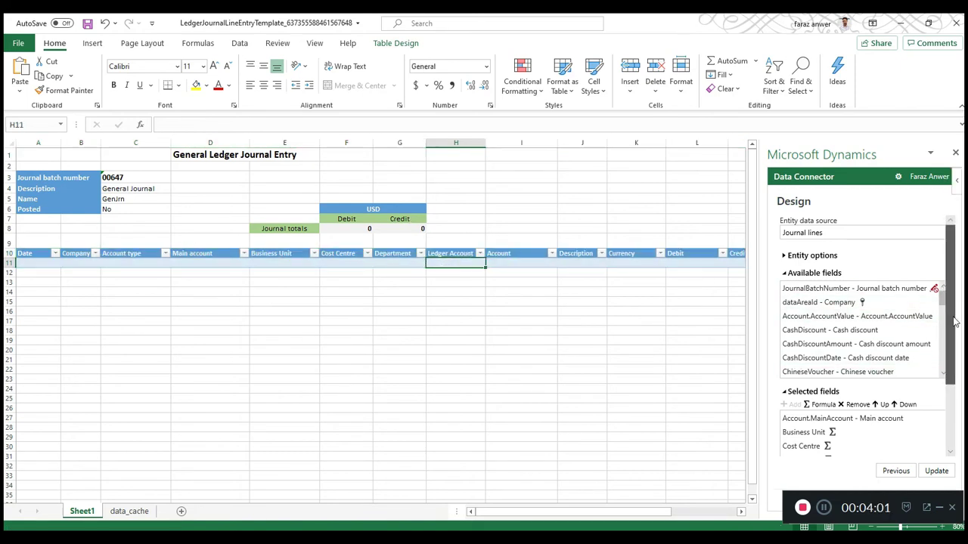
drag(954, 321, 957, 352)
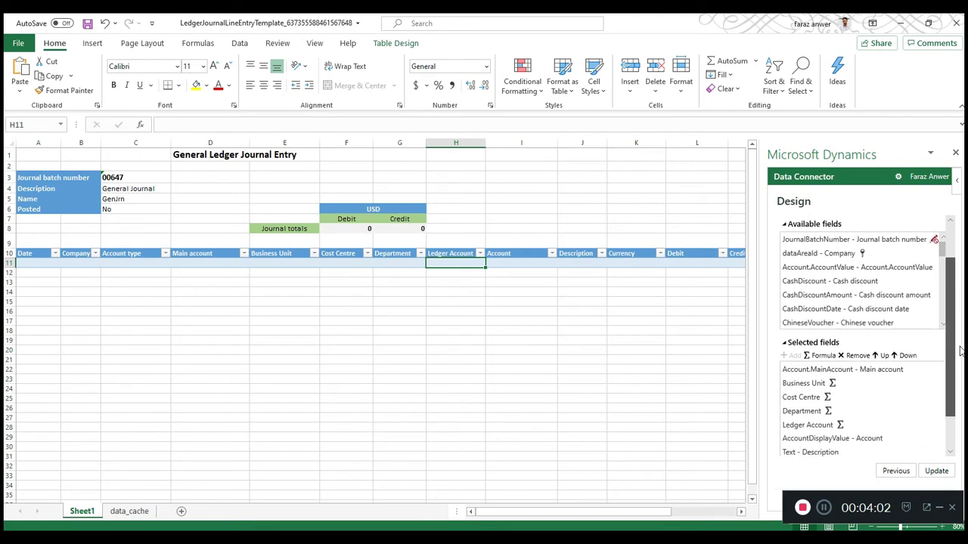
click(829, 426)
scroll(915, 428, down, 1)
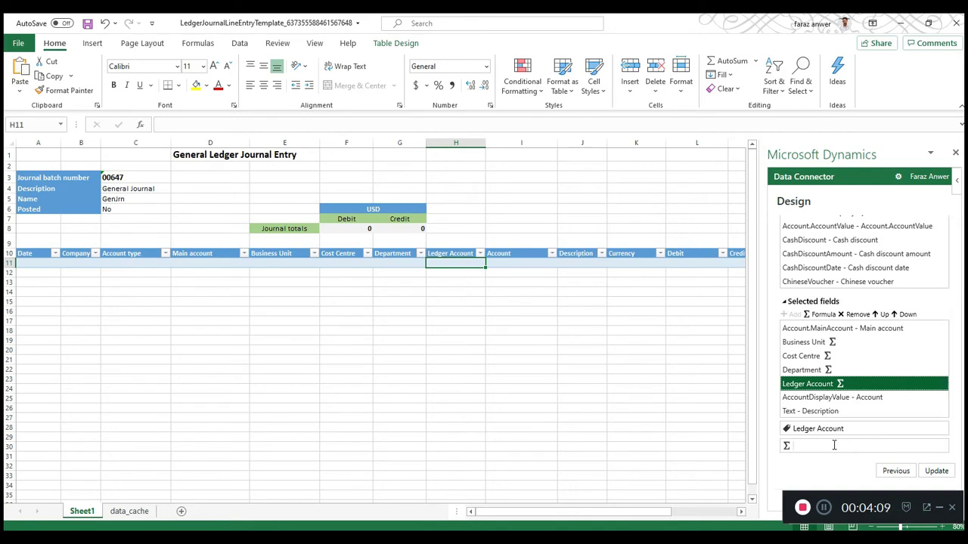
text(=CONCATENATE(D11,"-",E11,"-",F11,"-",G11))
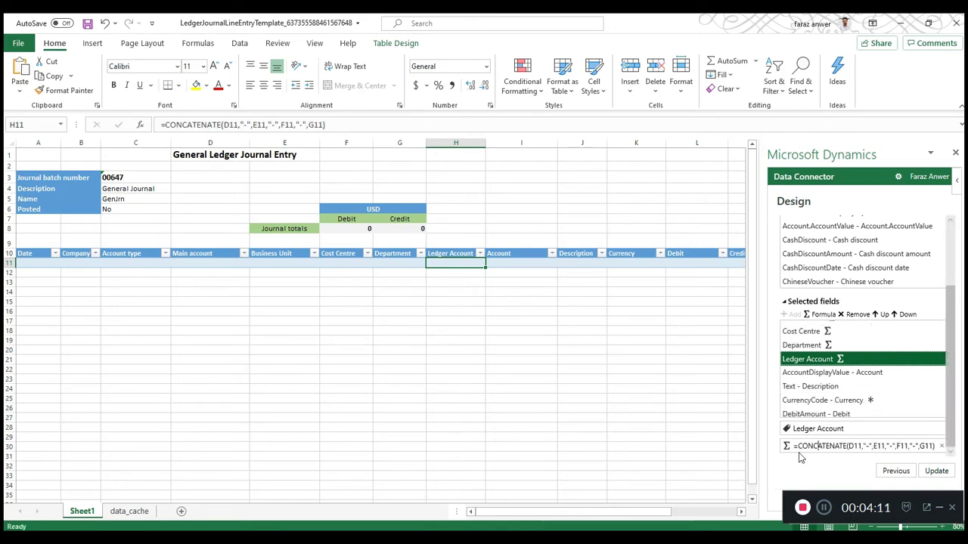
drag(799, 447, 943, 463)
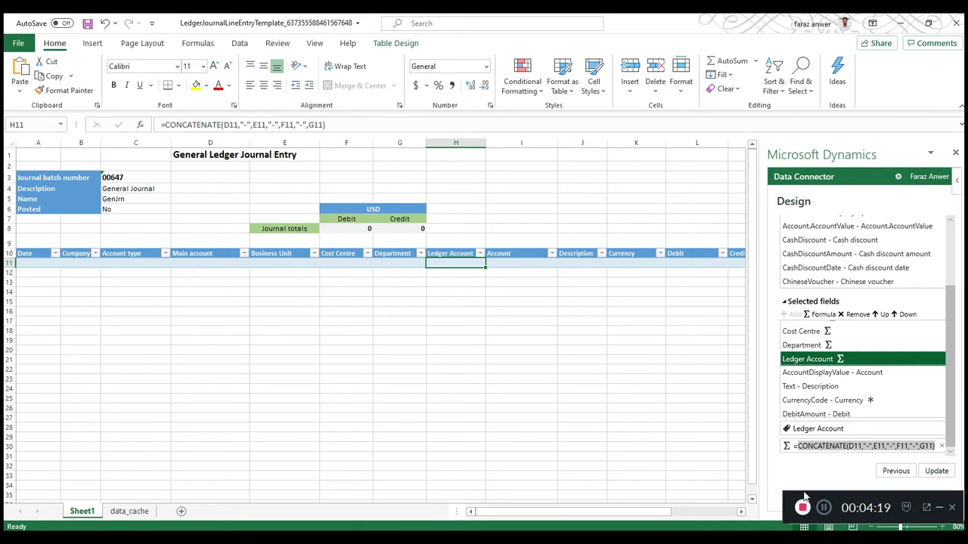
click(936, 471)
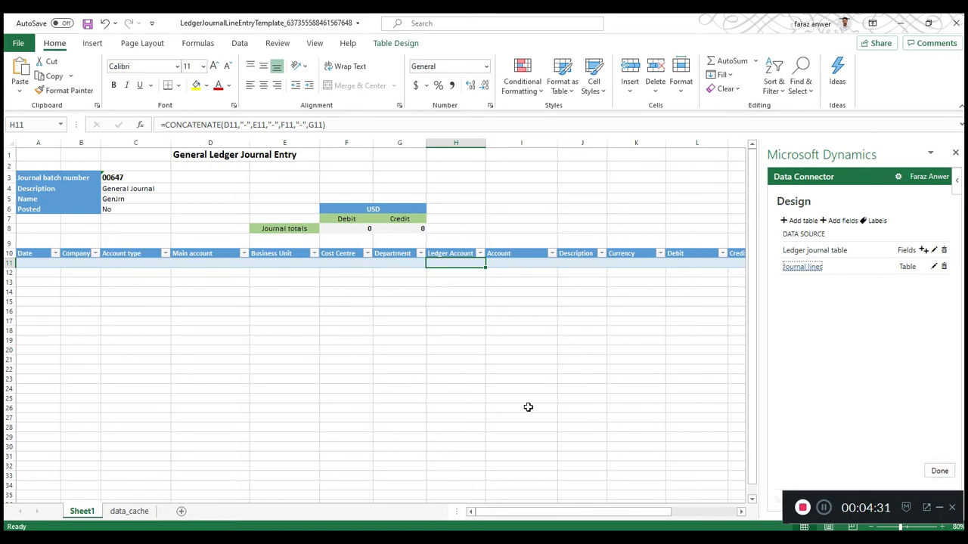
click(939, 471)
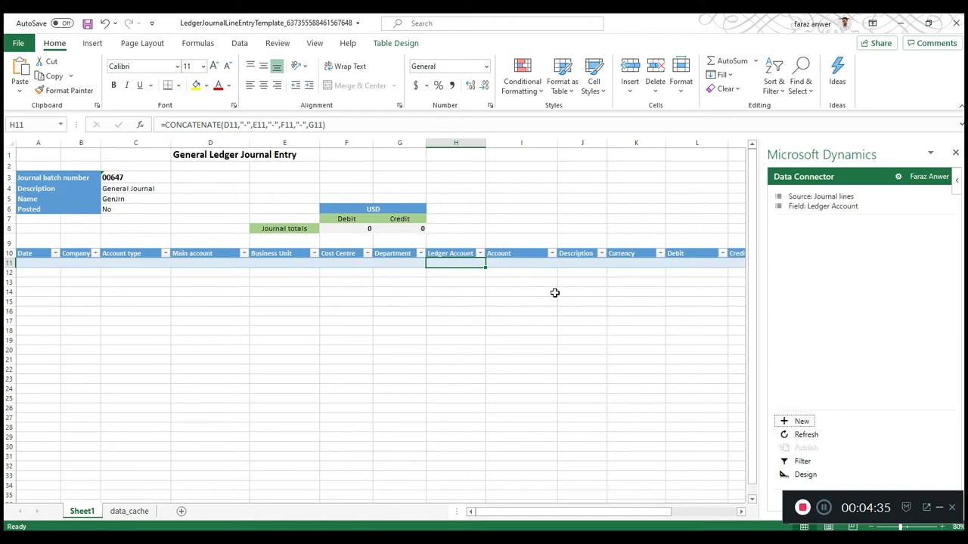
- Add a Balance heading in H7 matching the Credit heading, and merge and center the USD heading across F6:H6
click(454, 219)
text(Balance)
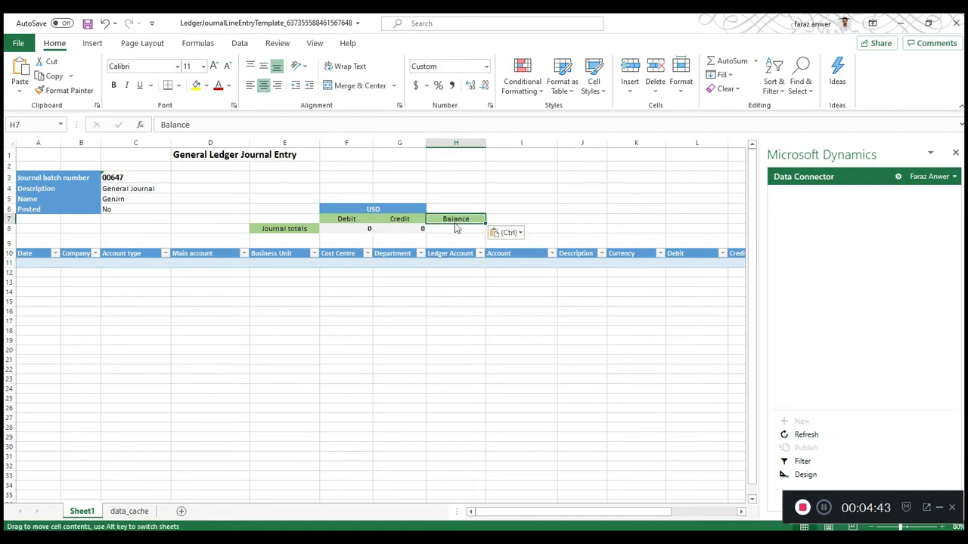
drag(339, 208, 450, 210)
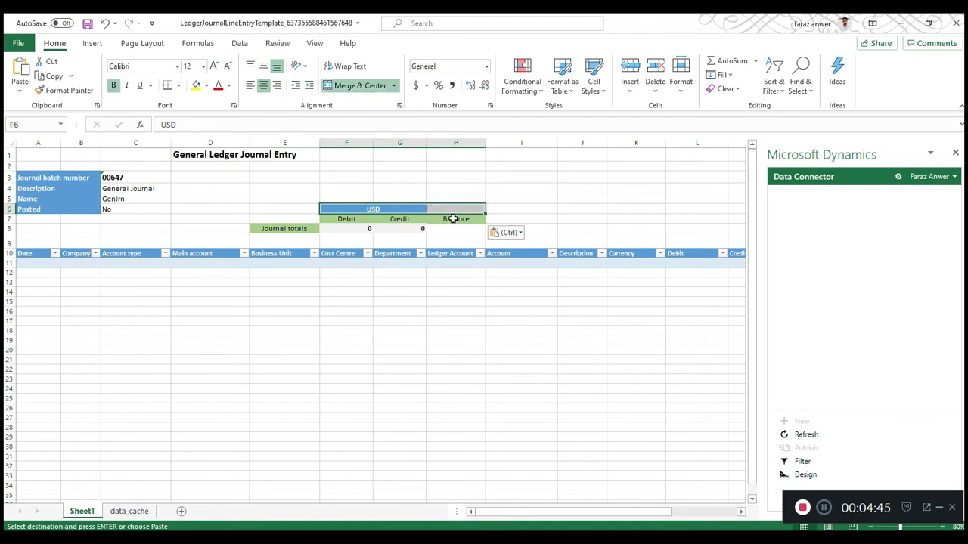
click(330, 91)
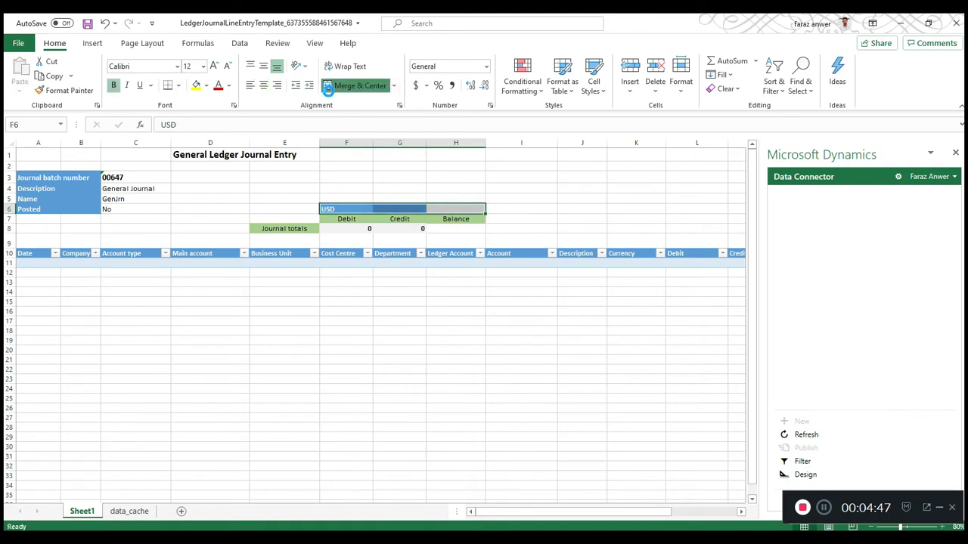
click(330, 90)
- Enter the formula +F8-G8 in H8 to calculate the journal balance from the debit and credit totals
click(450, 230)
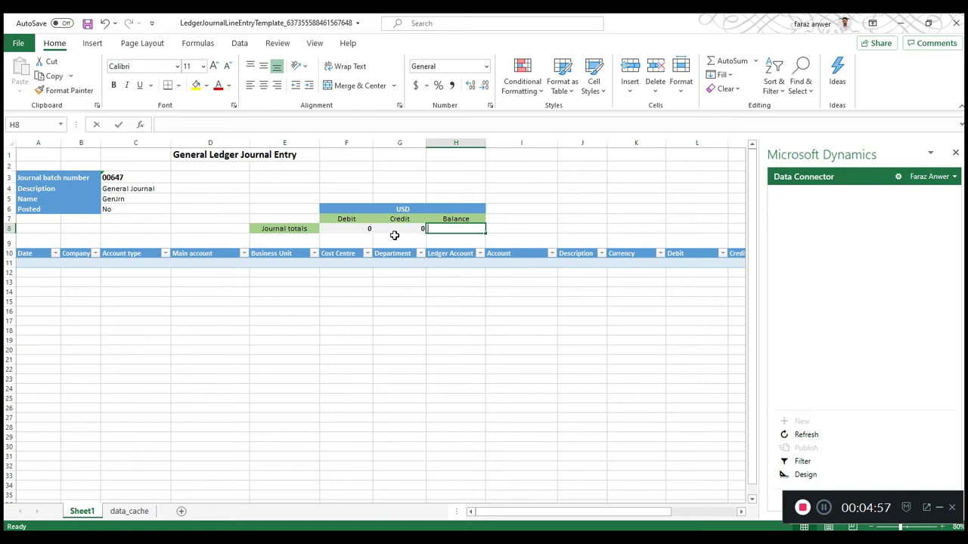
text(+)
click(350, 231)
text(-)
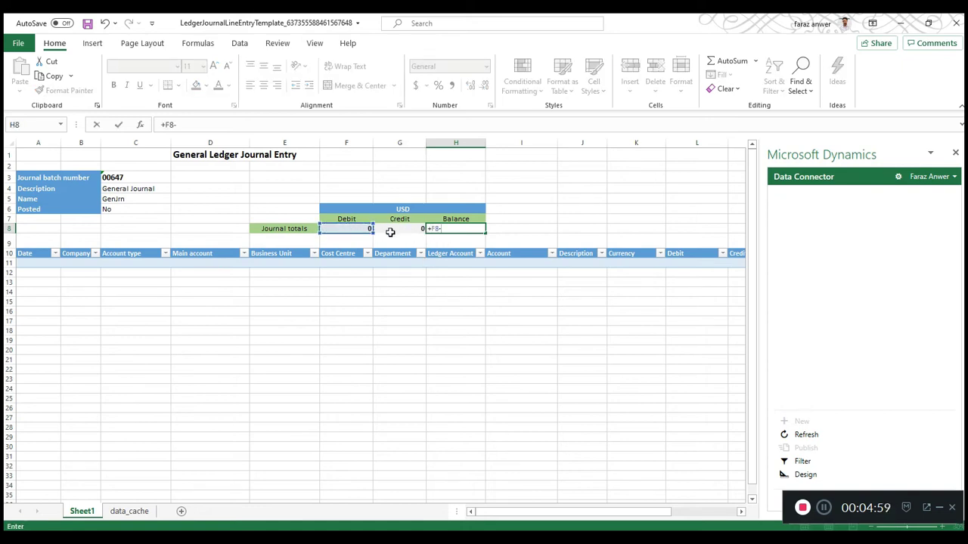
click(390, 231)
key(Return)
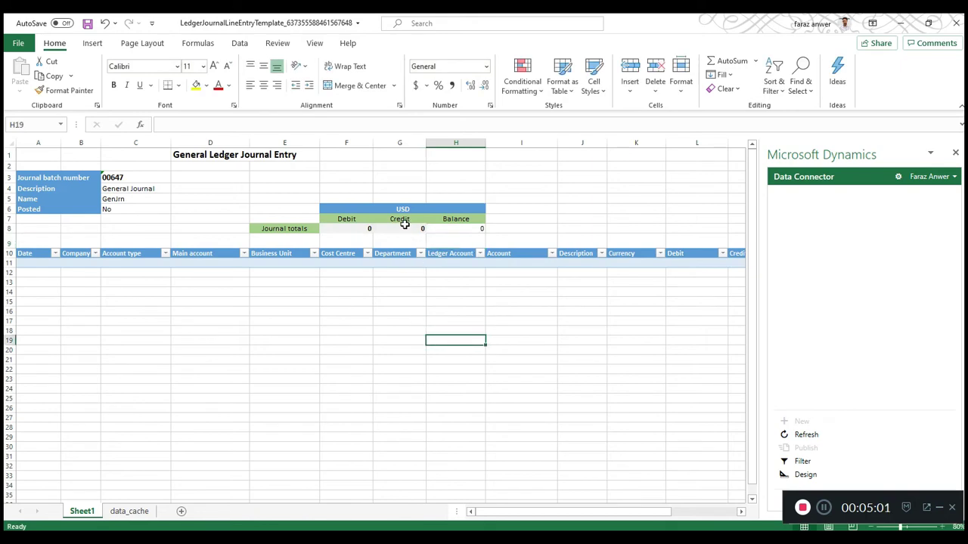
- Copy the formatting of the credit total in G8 onto the balance cell H8
click(408, 229)
click(68, 90)
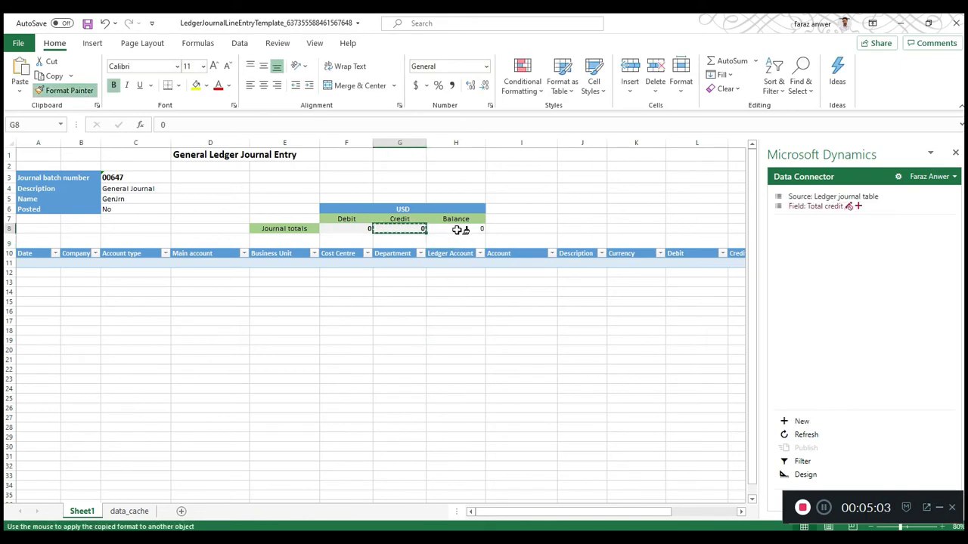
click(434, 229)
click(463, 308)
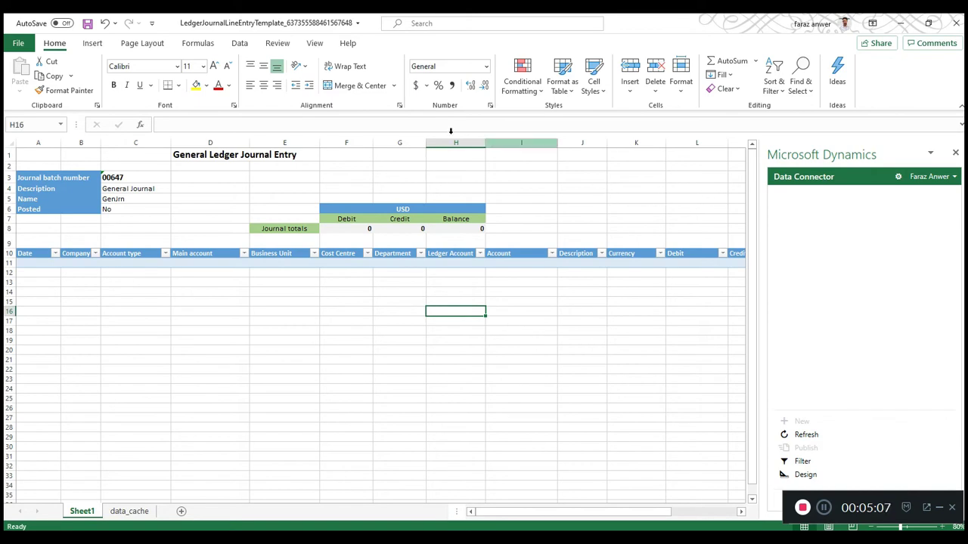
- Hide the sheet's gridlines and position the FinOps lyceum logo above the Description and Currency columns
click(315, 44)
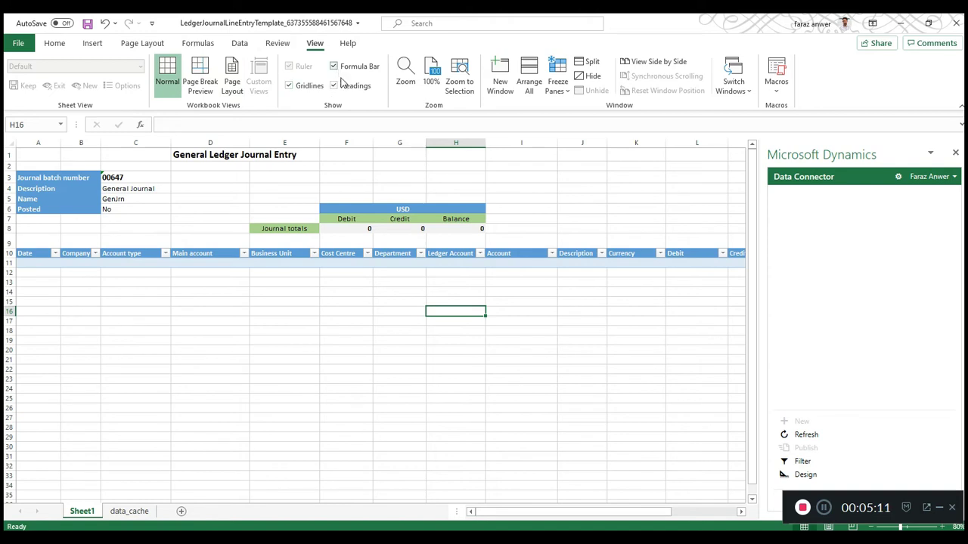
click(293, 86)
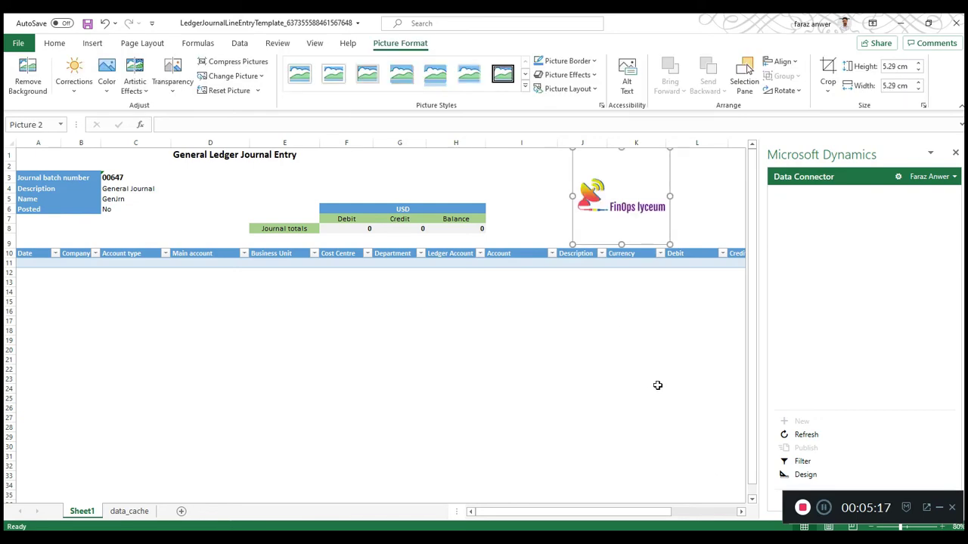
drag(647, 239, 643, 214)
click(621, 349)
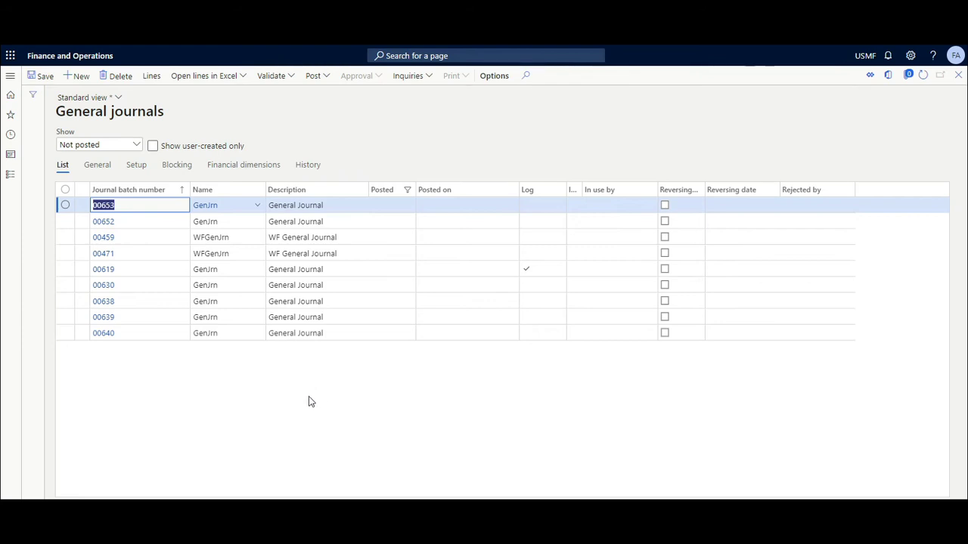
- In Finance and Operations, open the lines of journal batch 00653 in Excel with the custom LedgerJournalLineEntryTemplate template
click(240, 78)
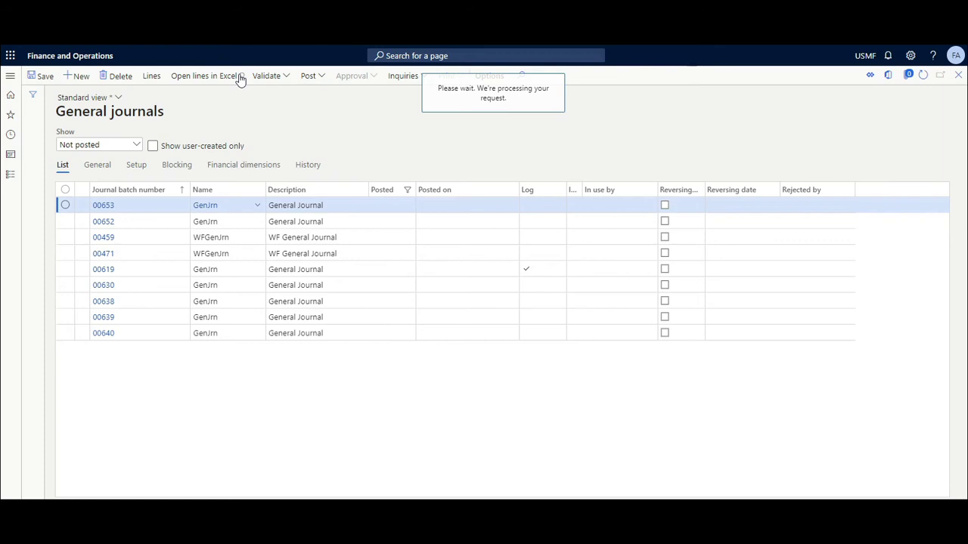
click(219, 182)
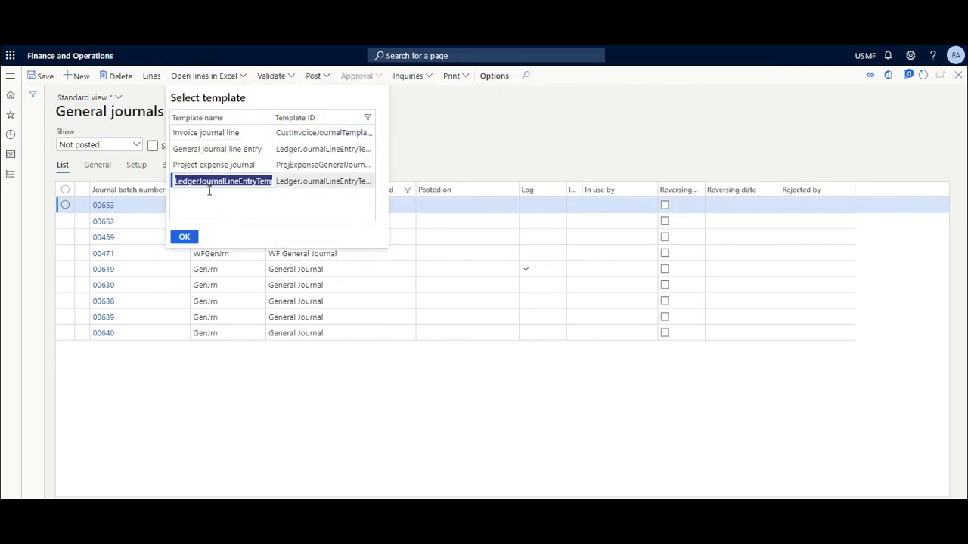
click(185, 239)
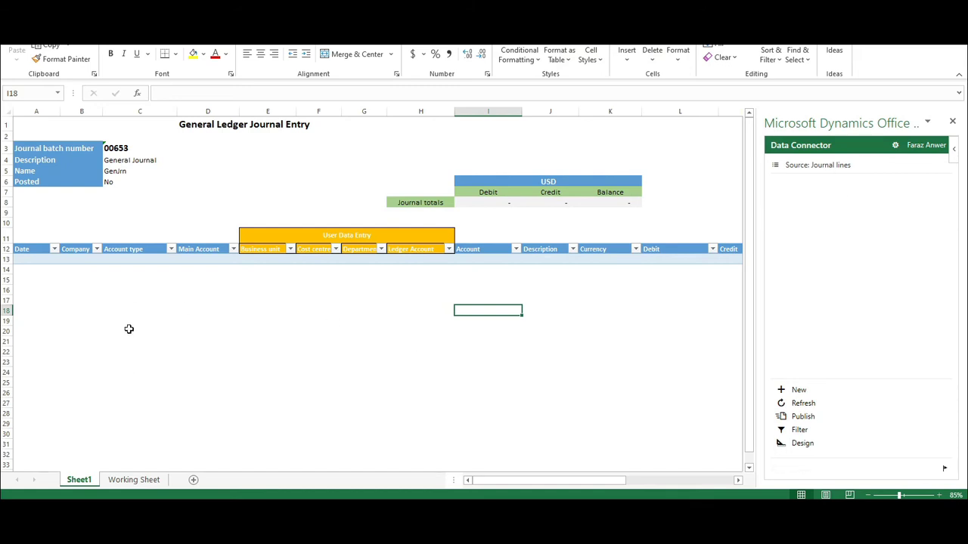
- Examine the Business unit lookup and Ledger Account column on Sheet1, and the dimension values on the Working Sheet
click(261, 259)
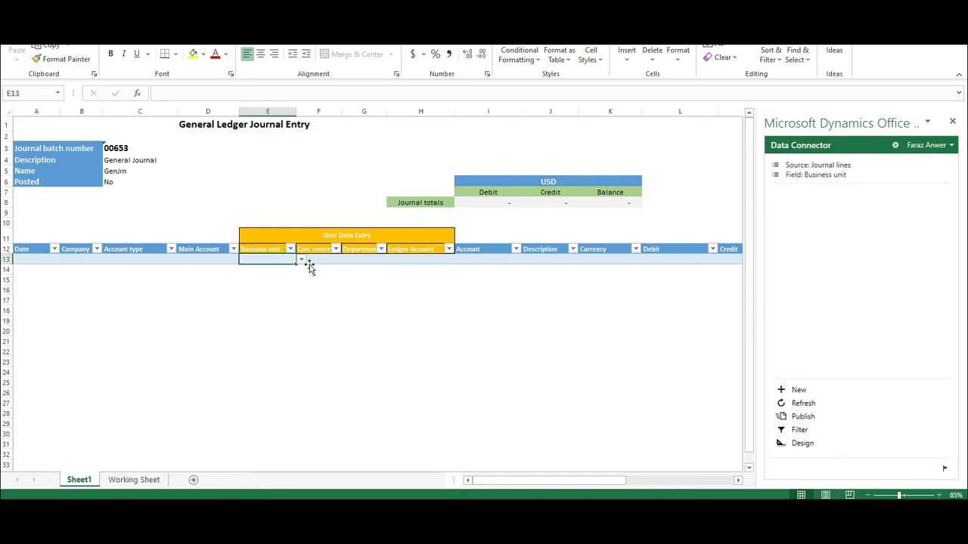
click(407, 252)
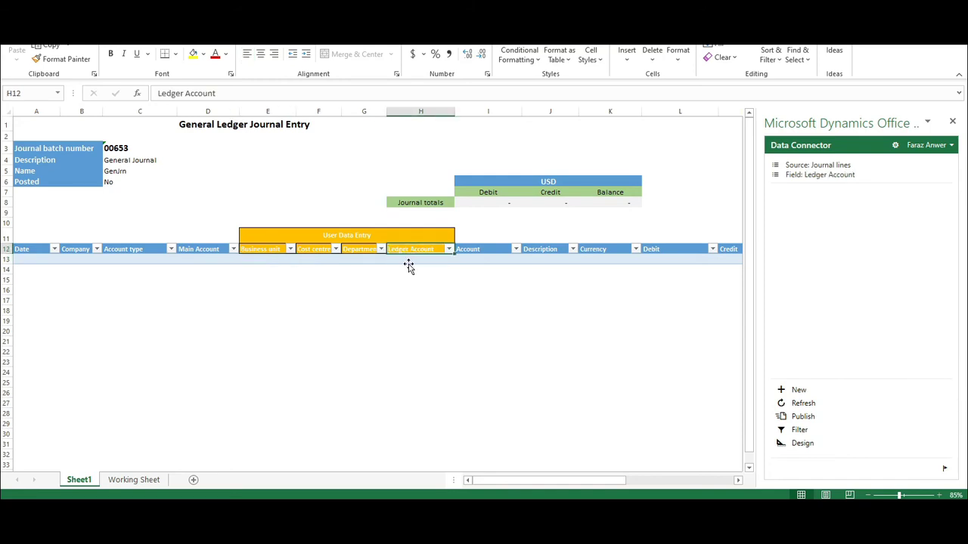
click(257, 258)
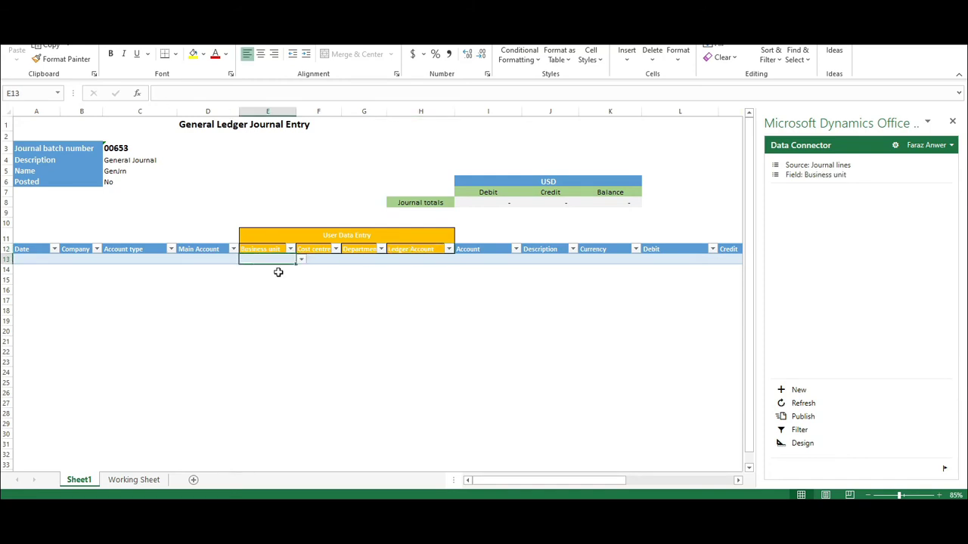
click(301, 262)
click(142, 482)
click(136, 482)
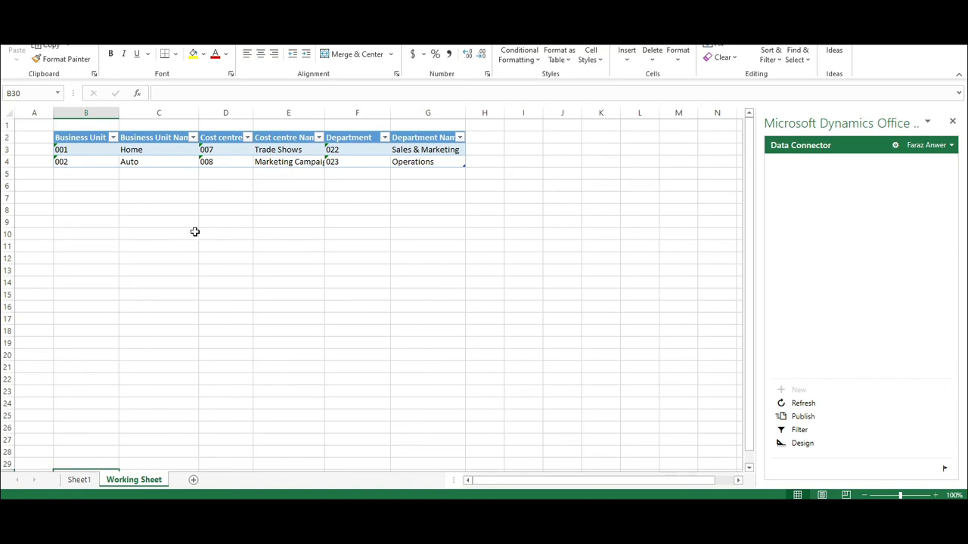
click(83, 478)
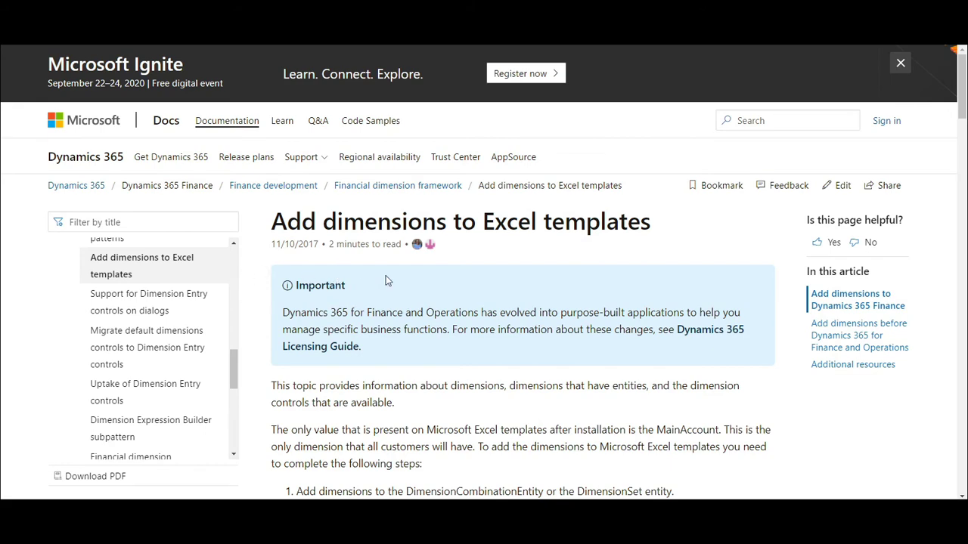
- Read the Microsoft Docs article on adding dimensions to Excel templates, including the Visual Studio OData add-in steps
scroll(386, 279, down, 3)
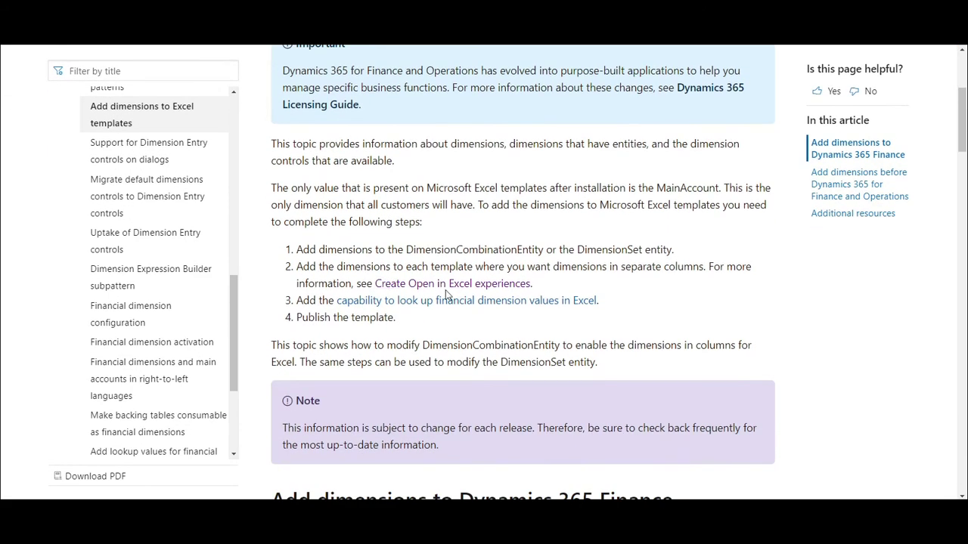
scroll(514, 233, down, 1)
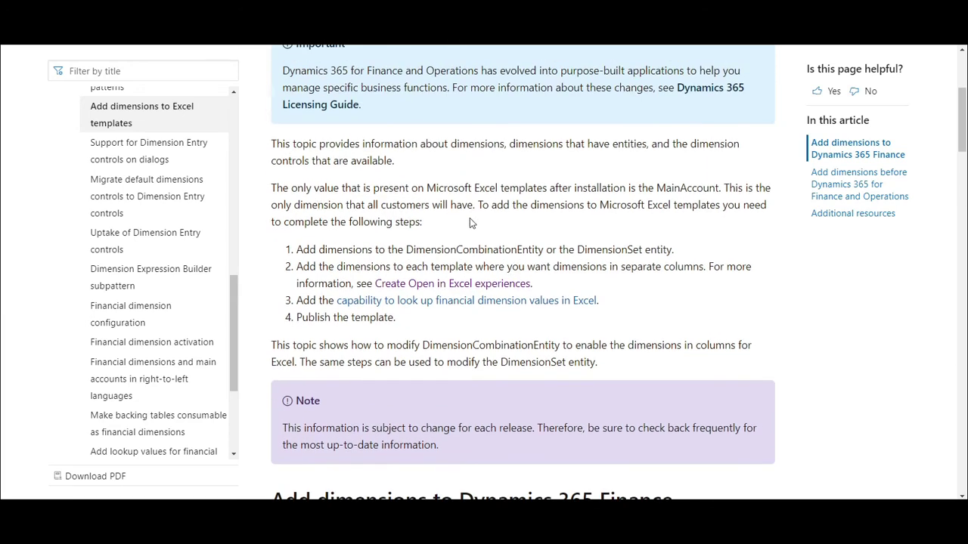
scroll(469, 218, down, 1)
scroll(541, 234, down, 2)
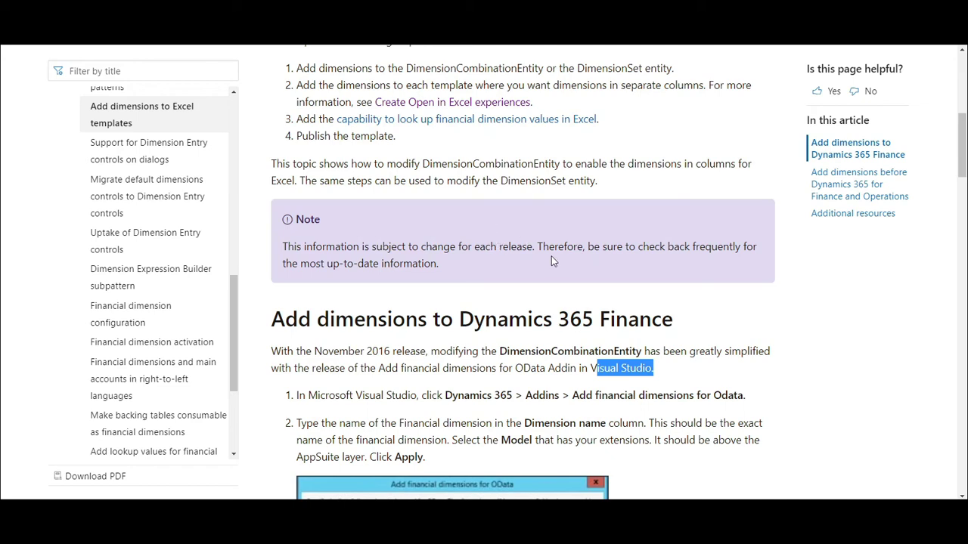
scroll(403, 258, down, 3)
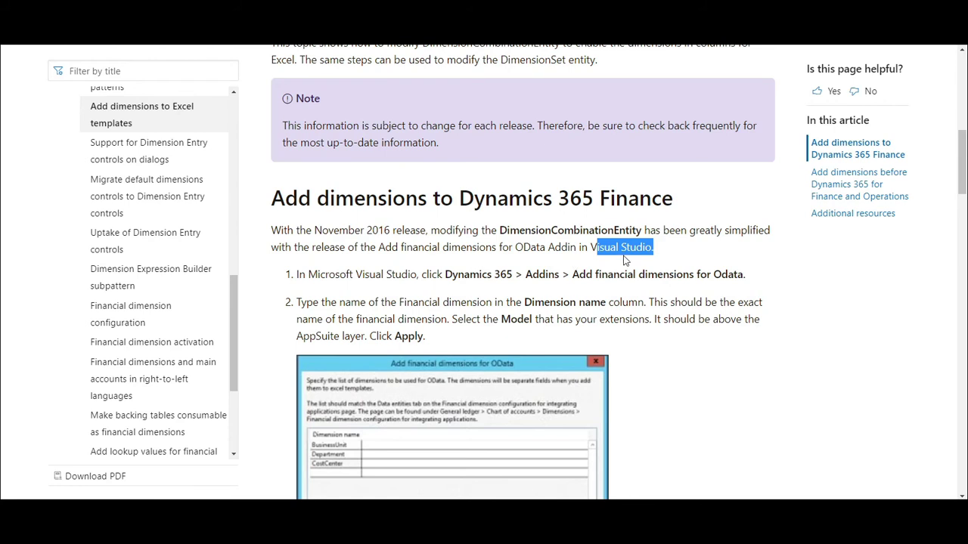
click(575, 258)
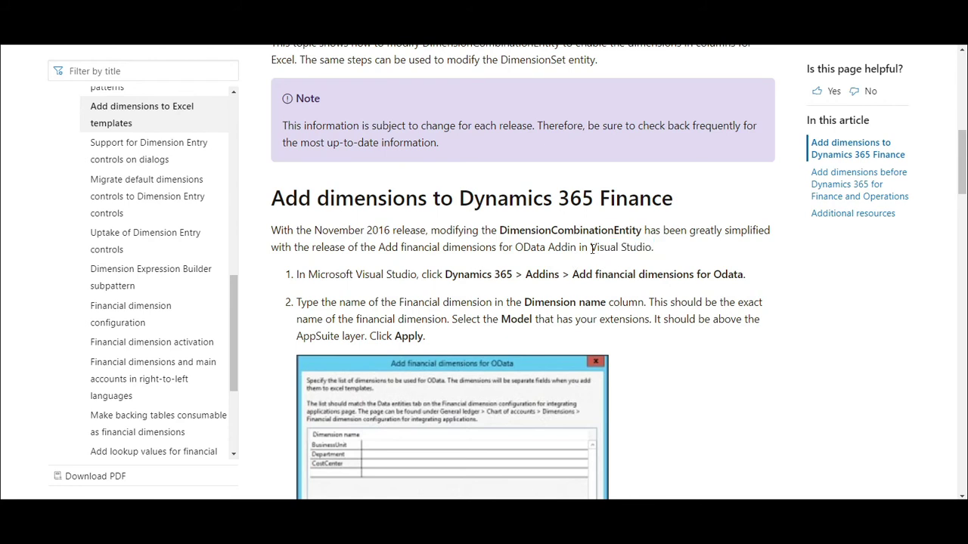
drag(591, 247, 671, 262)
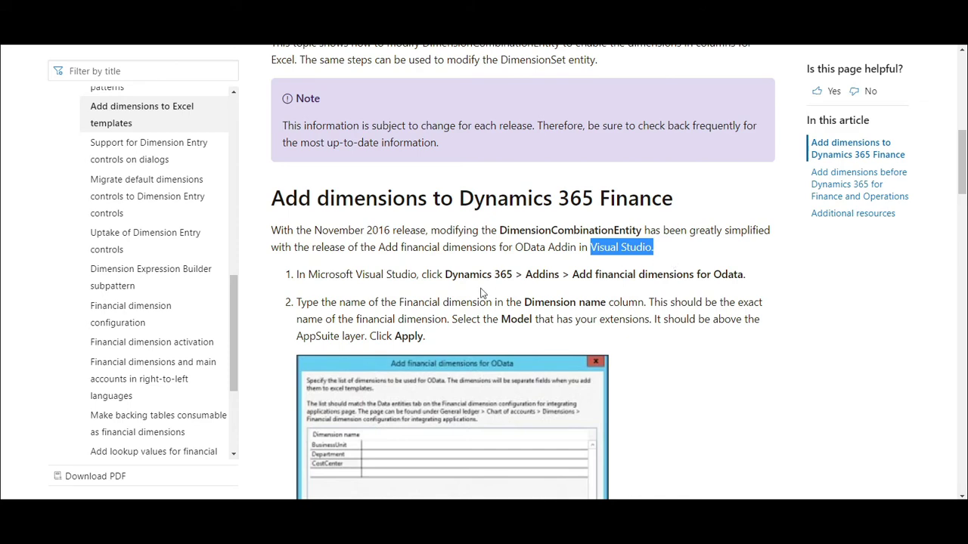
scroll(481, 292, down, 2)
scroll(515, 338, down, 2)
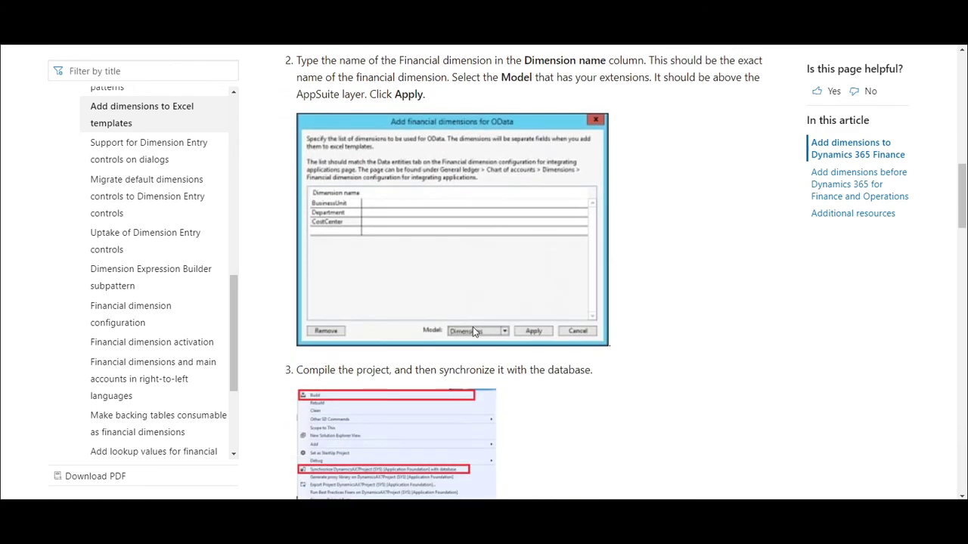
scroll(444, 242, down, 2)
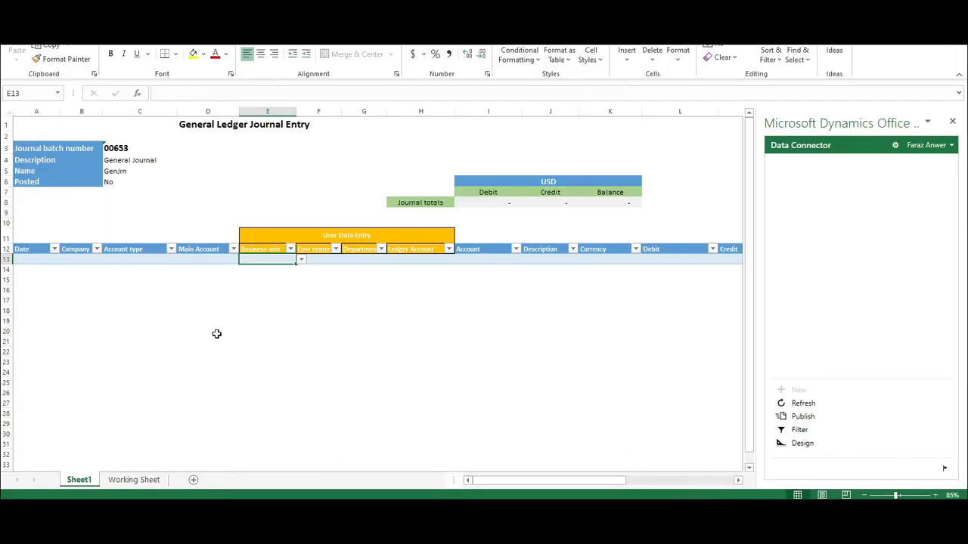
- On the first journal line, set the date to 2020-09-19, company to usmf, account type to ledger and main account to 110180
click(18, 262)
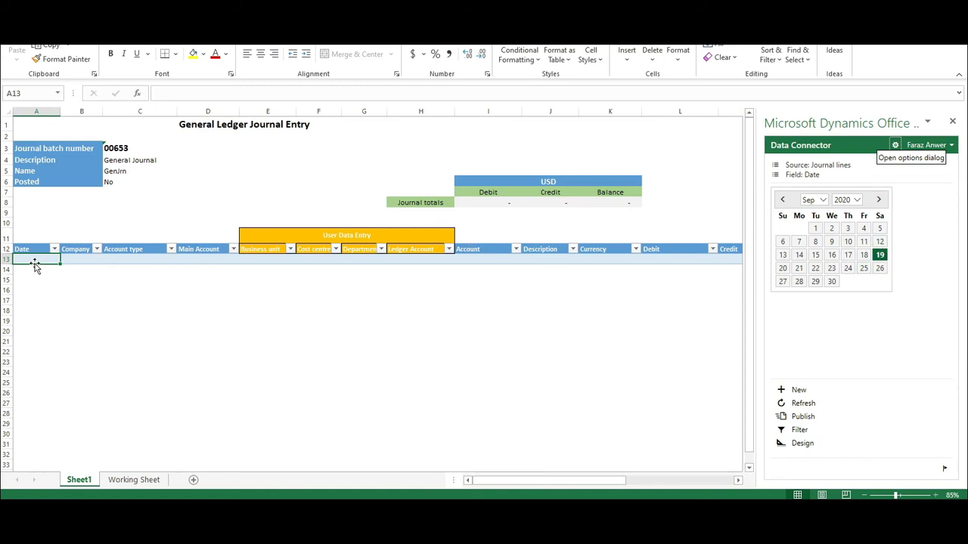
click(880, 257)
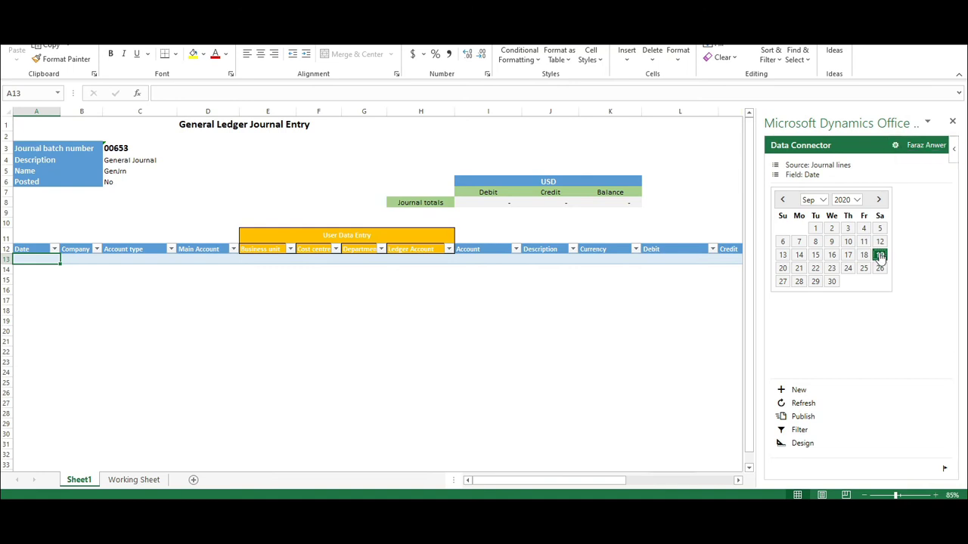
click(83, 260)
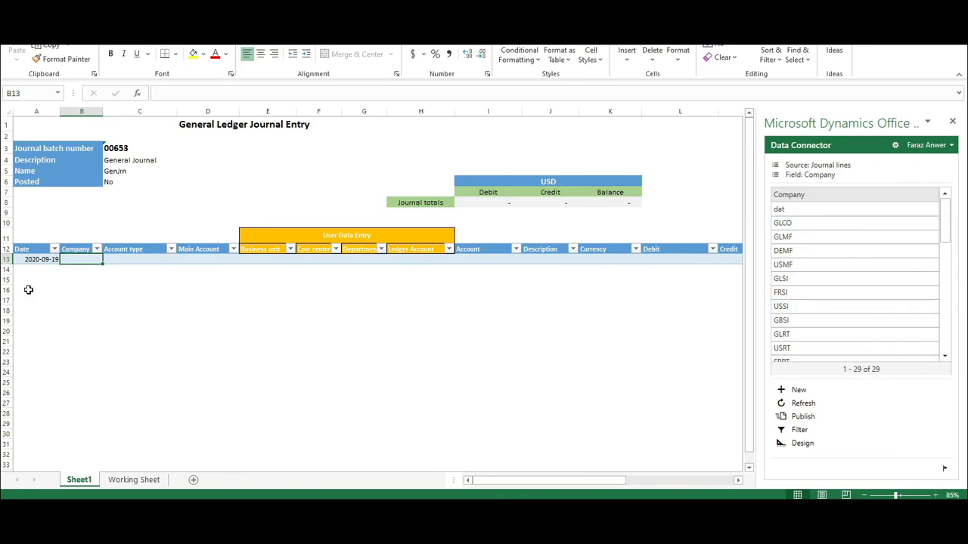
text(umsf)
key(Tab)
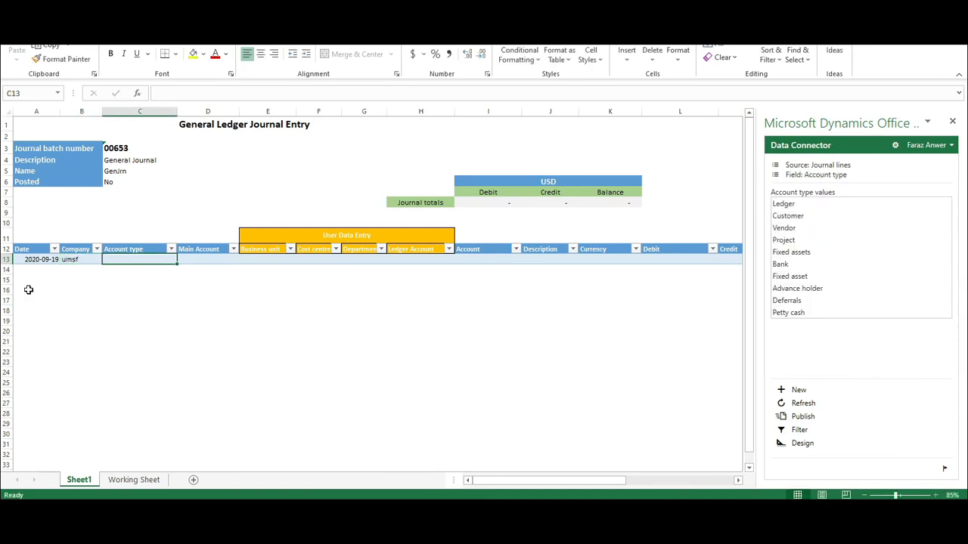
click(816, 207)
click(196, 257)
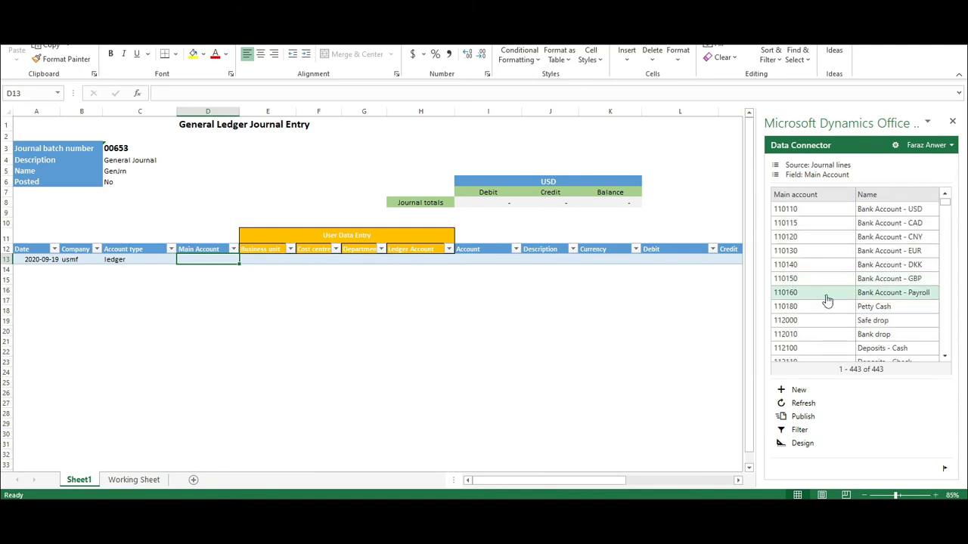
click(821, 307)
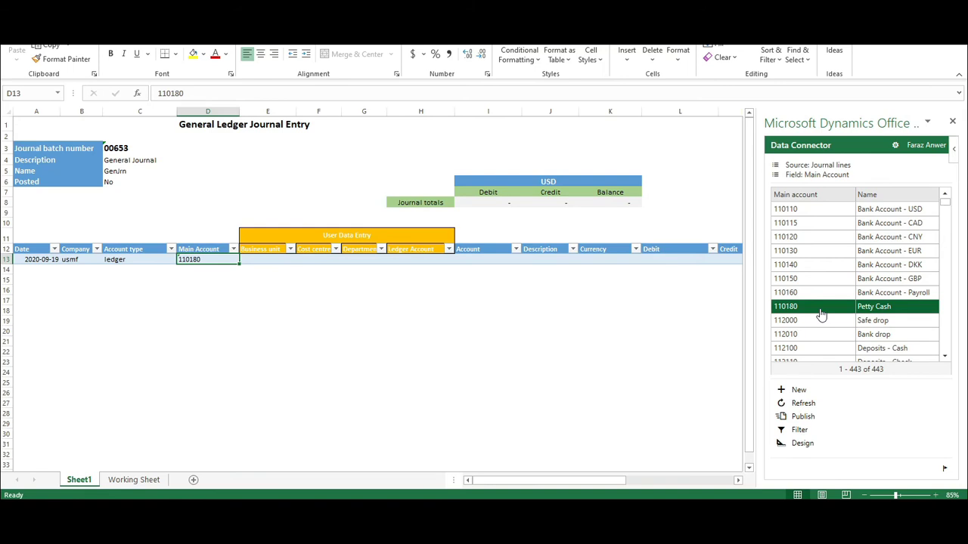
- Set the first line's Business unit to 001 and Department to 022
click(274, 261)
click(301, 260)
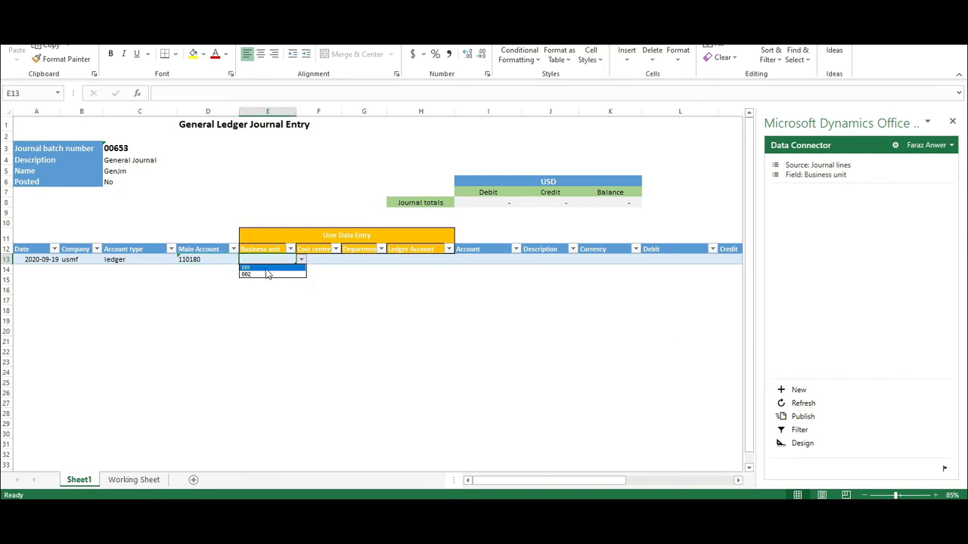
click(266, 270)
click(378, 261)
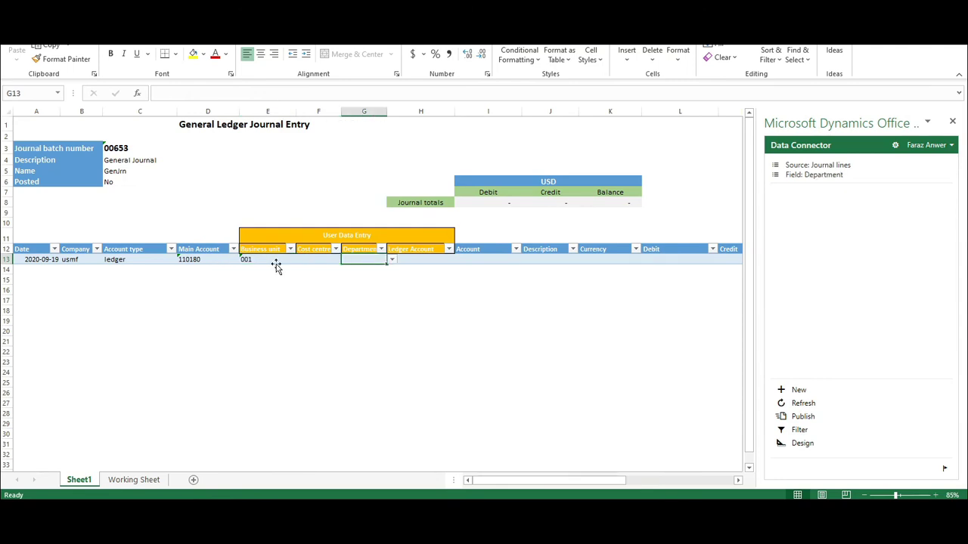
click(392, 261)
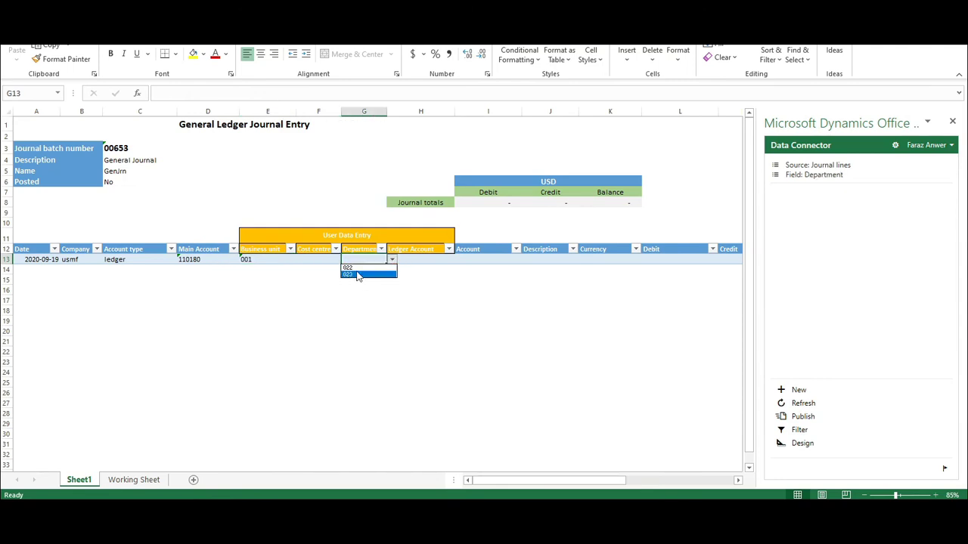
click(356, 268)
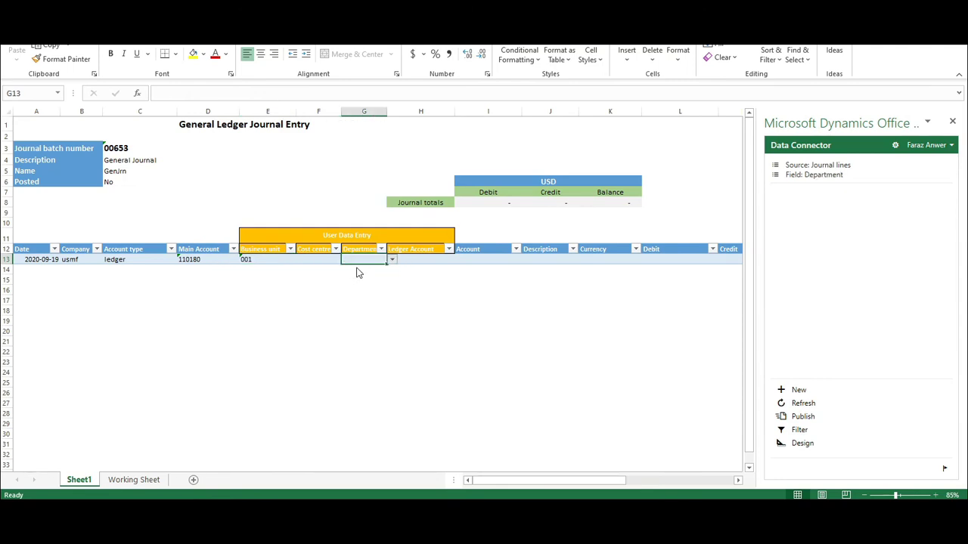
- Give the first line the description testing, currency usd and a debit of 1500
click(536, 260)
text(testing)
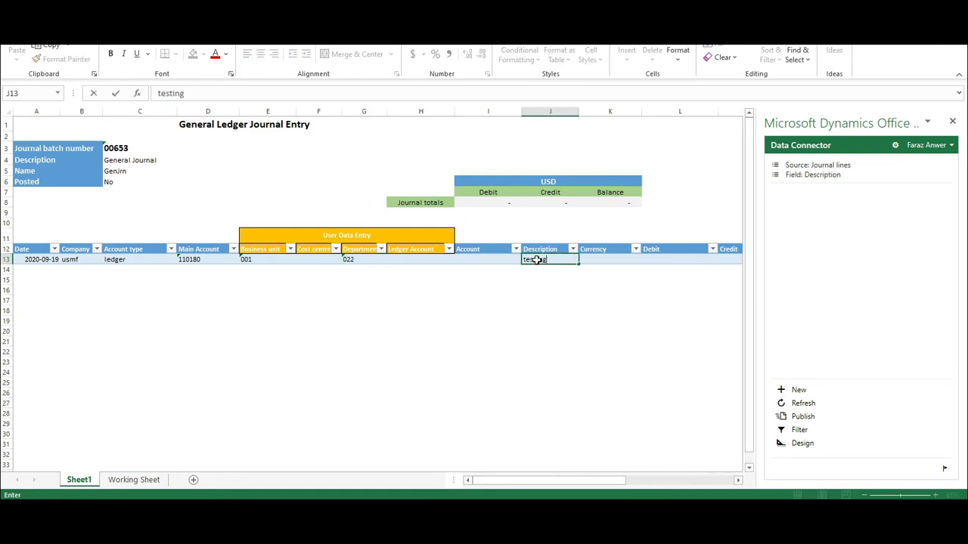
key(Tab)
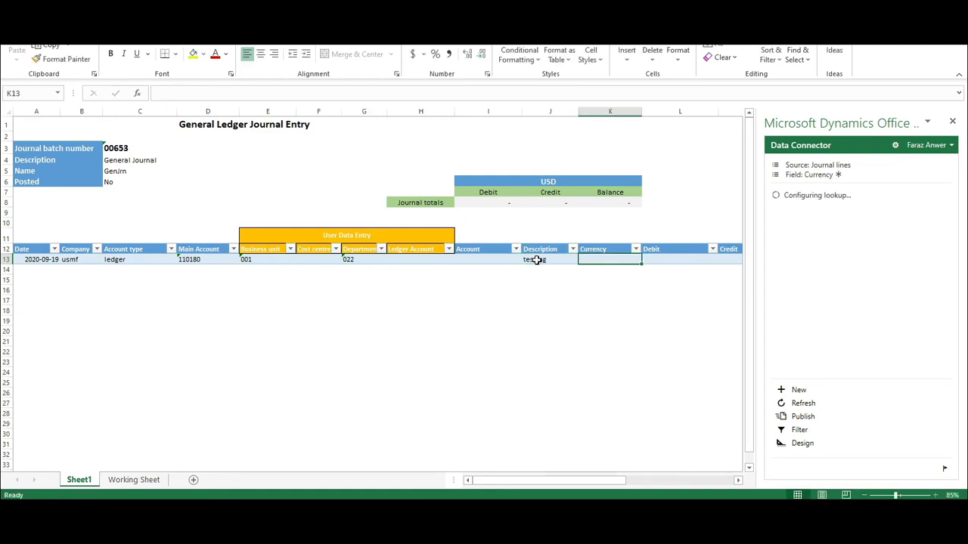
text(usd)
key(Tab)
text(500)
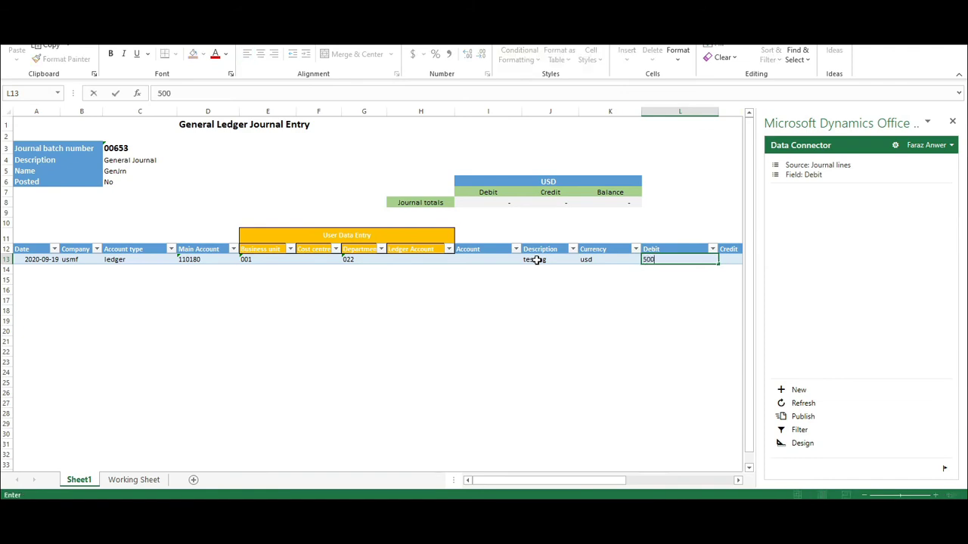
text(115)
key(BackSpace)
key(BackSpace)
key(BackSpace)
key(Tab)
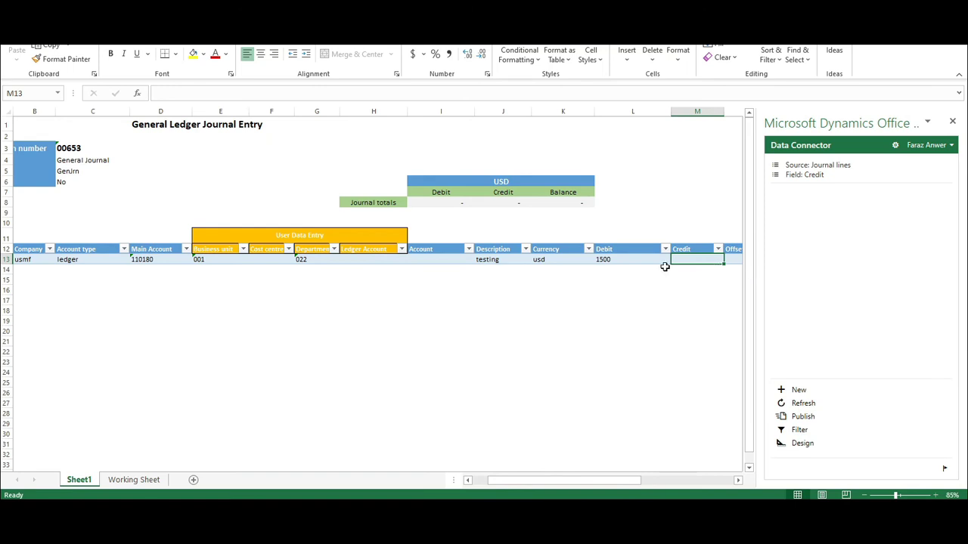
- Copy the first line's entries down to build lines for 110110 credit 1500, 112110 debit 200 and 110180 credit 200
drag(496, 482, 476, 486)
key(Tab)
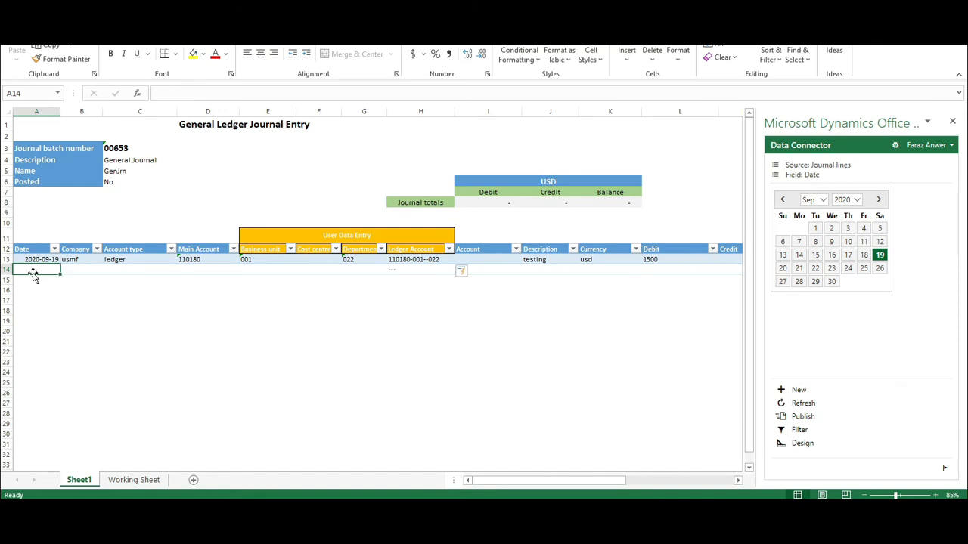
key(Up)
key(shift+Right)
key(shift+Right)
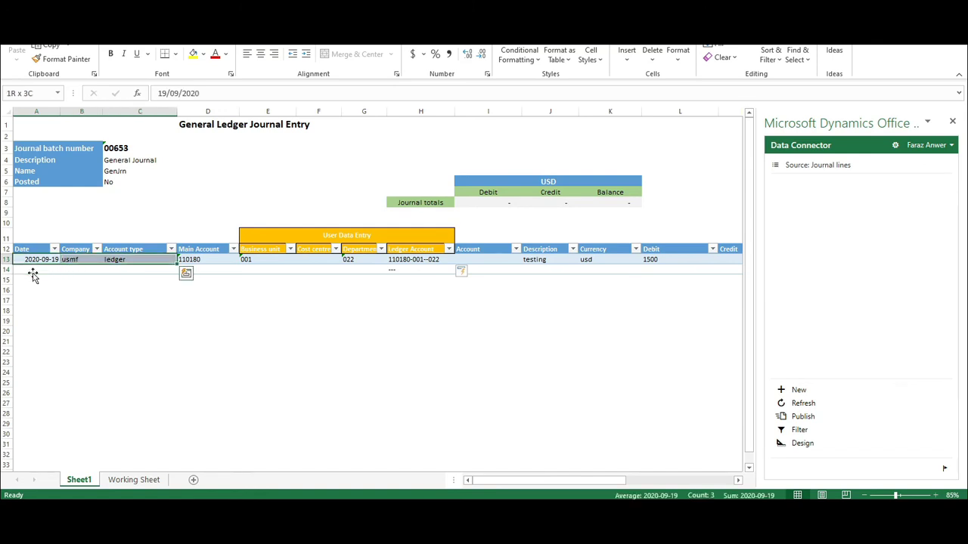
key(ctrl+c)
key(Down)
key(ctrl+v)
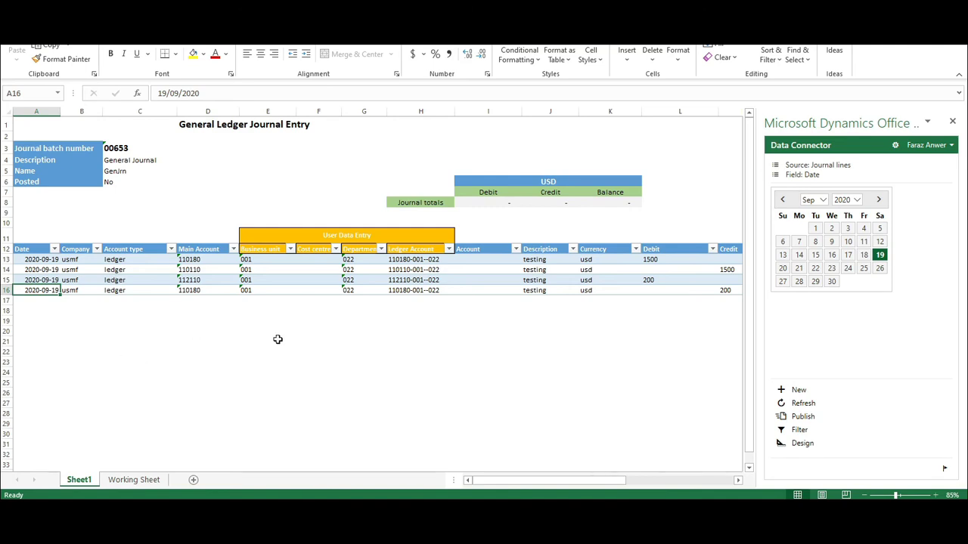
- Copy the Ledger Account values of the four lines into their Account column and check the resulting cells
drag(400, 259, 409, 285)
key(ctrl+c)
click(484, 262)
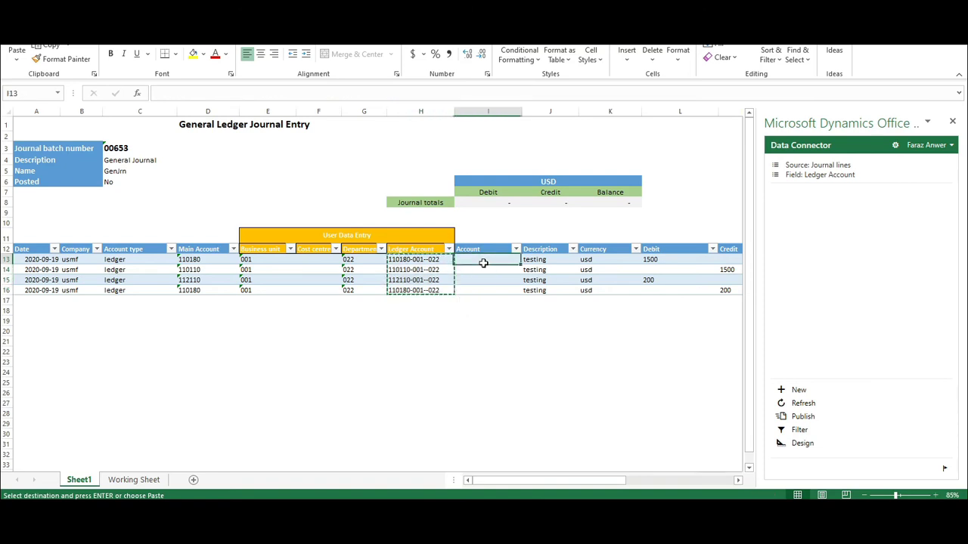
key(ctrl+v)
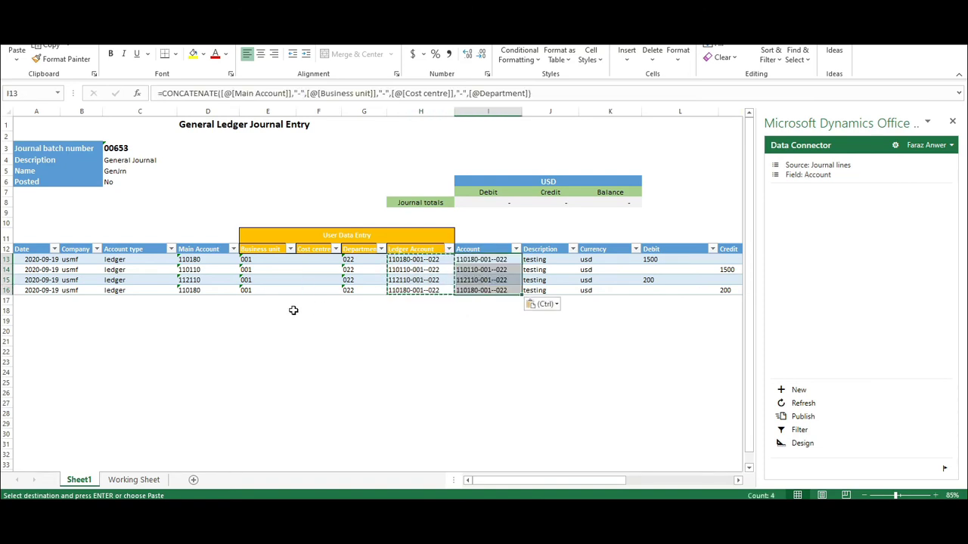
click(463, 260)
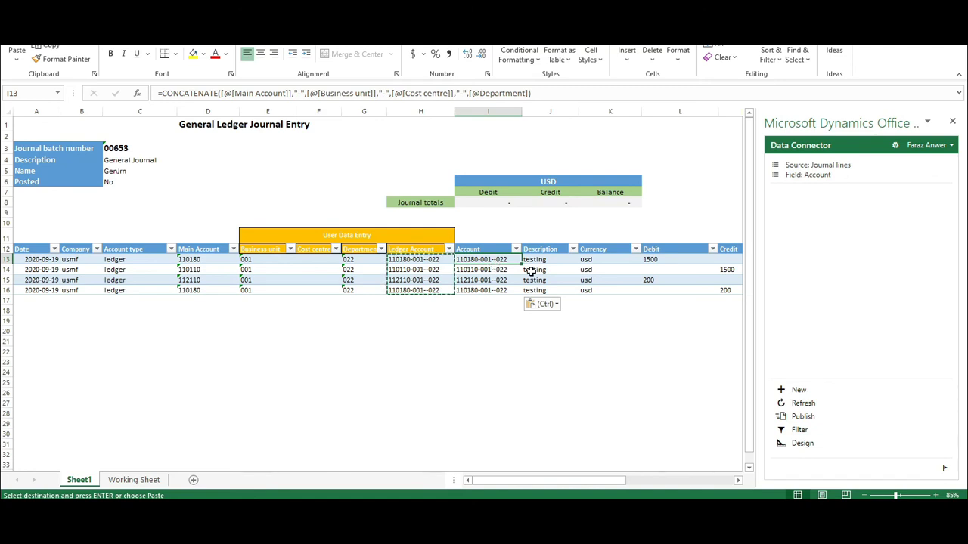
click(490, 266)
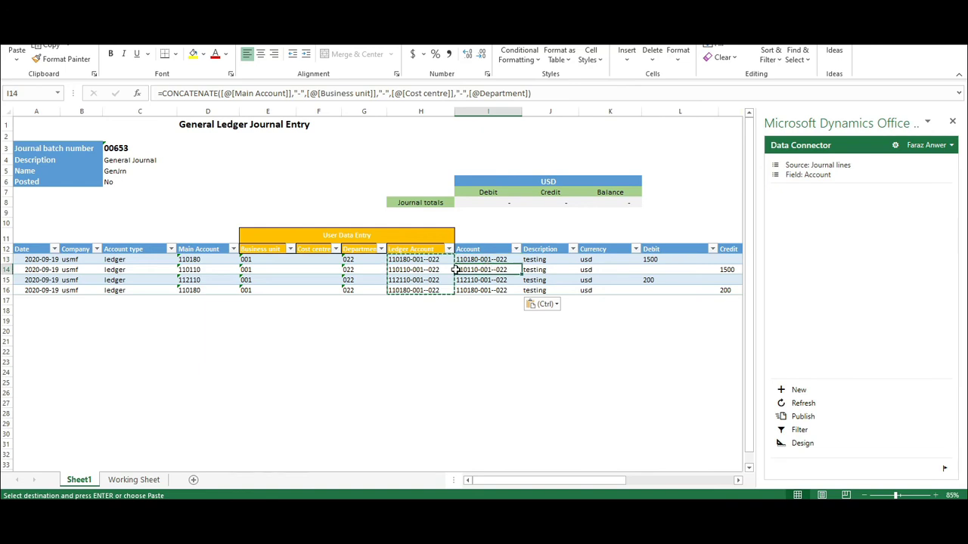
click(427, 260)
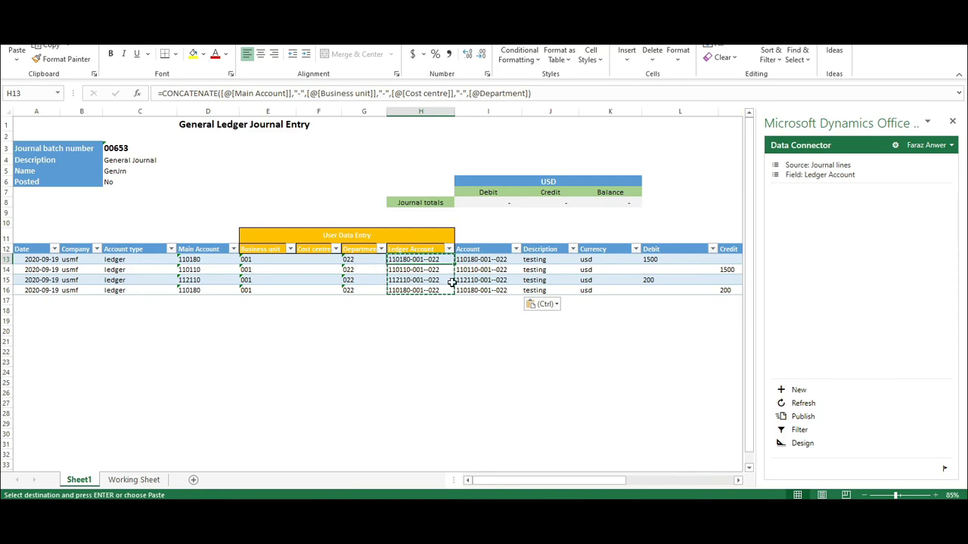
click(484, 261)
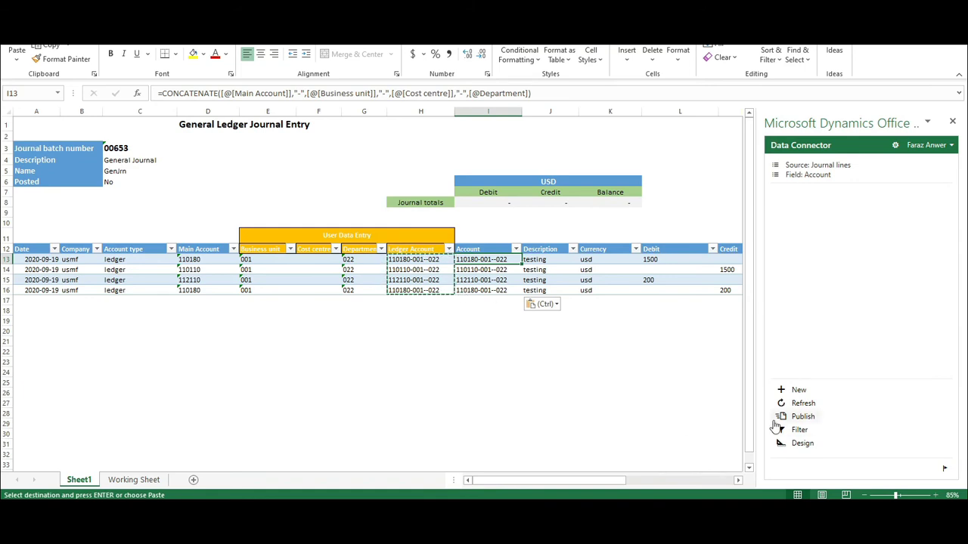
- Publish the journal lines and review the voucher lines of journal 00653 in Finance and Operations
click(807, 418)
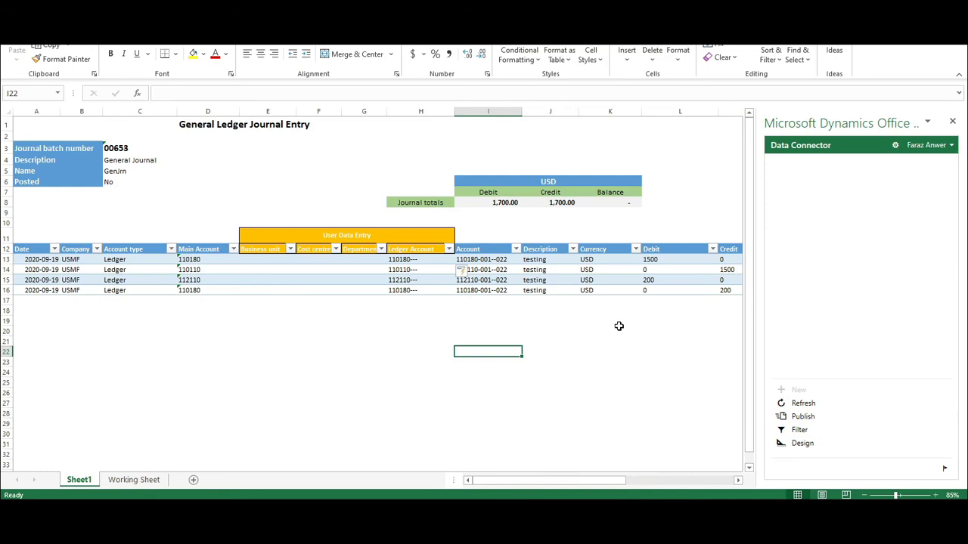
key(alt+Tab)
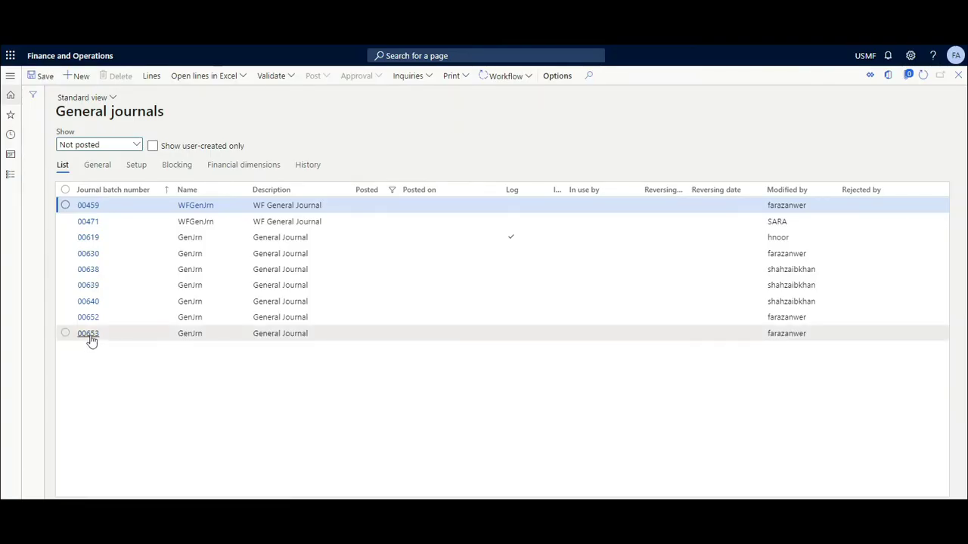
click(89, 339)
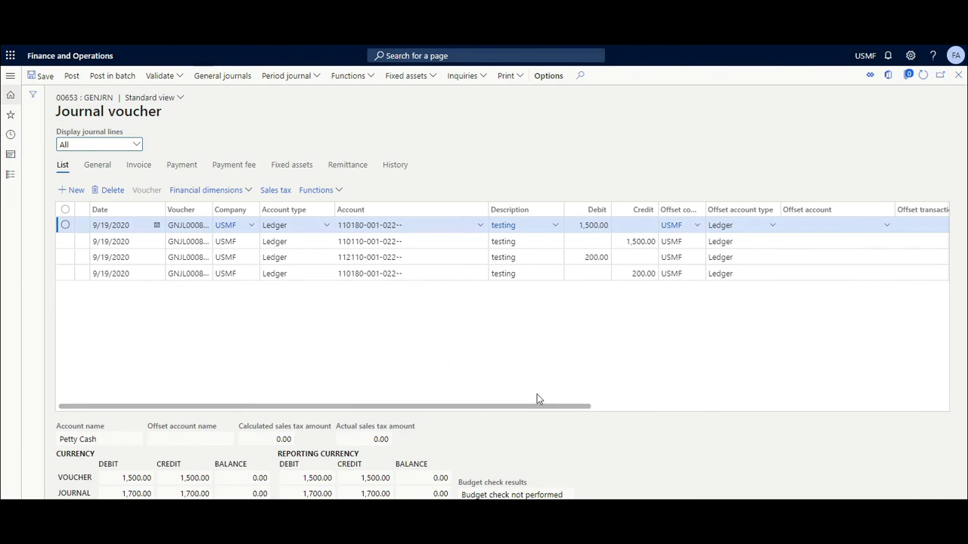
drag(514, 406, 498, 418)
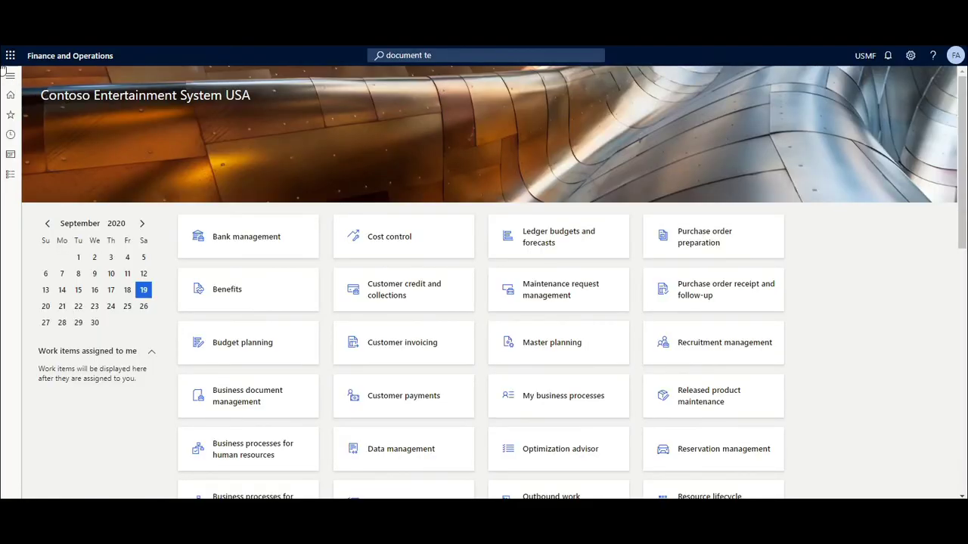
- Open the Document templates page and upload the LedgerJournalLineEntryTemplate Excel file as a new template
click(11, 75)
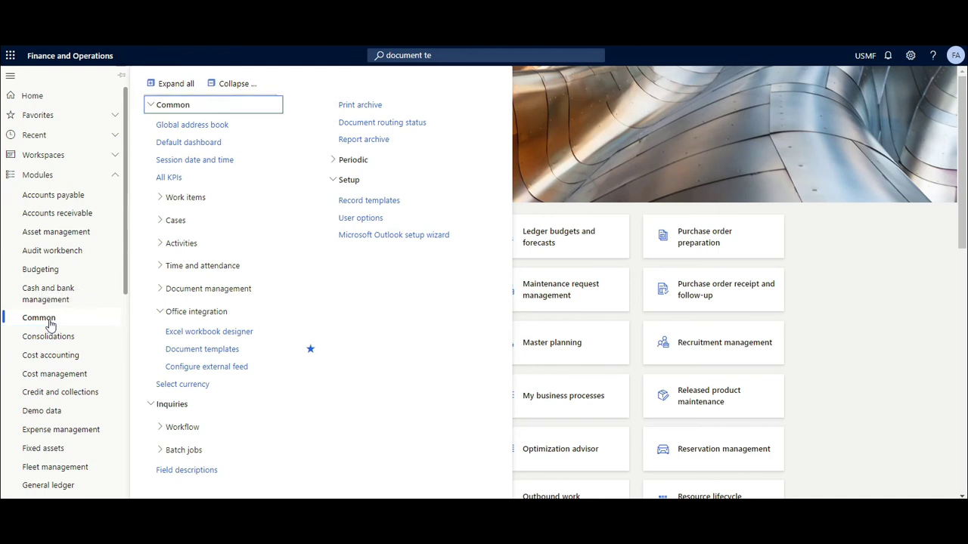
click(232, 351)
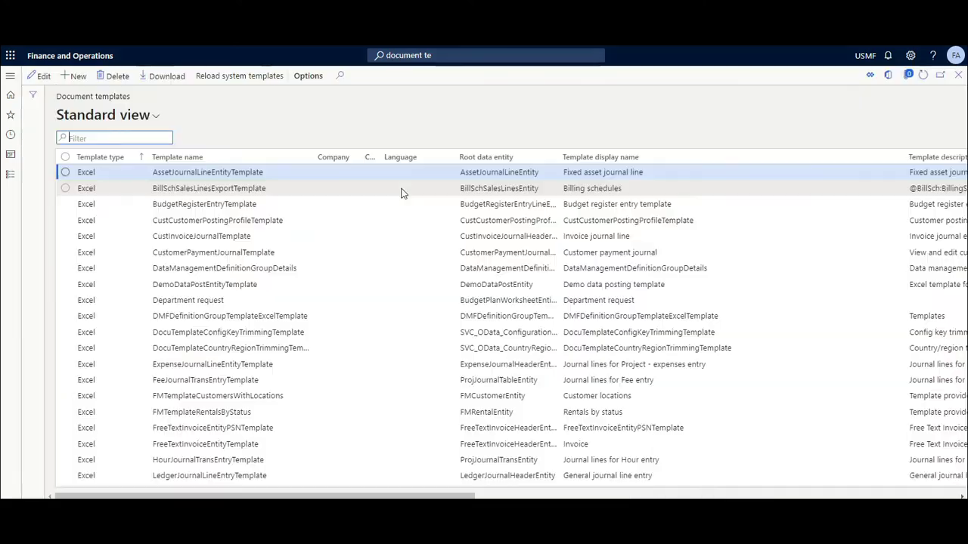
click(75, 80)
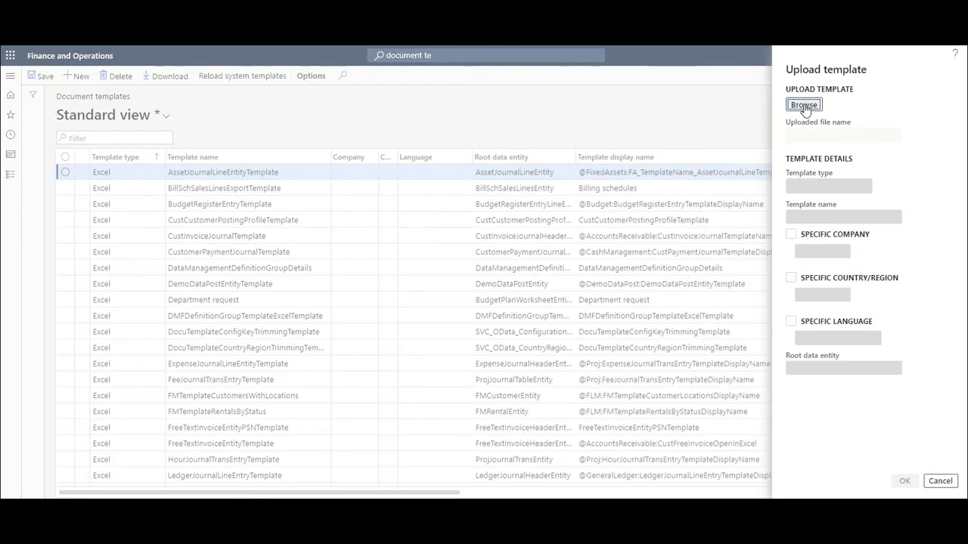
click(804, 105)
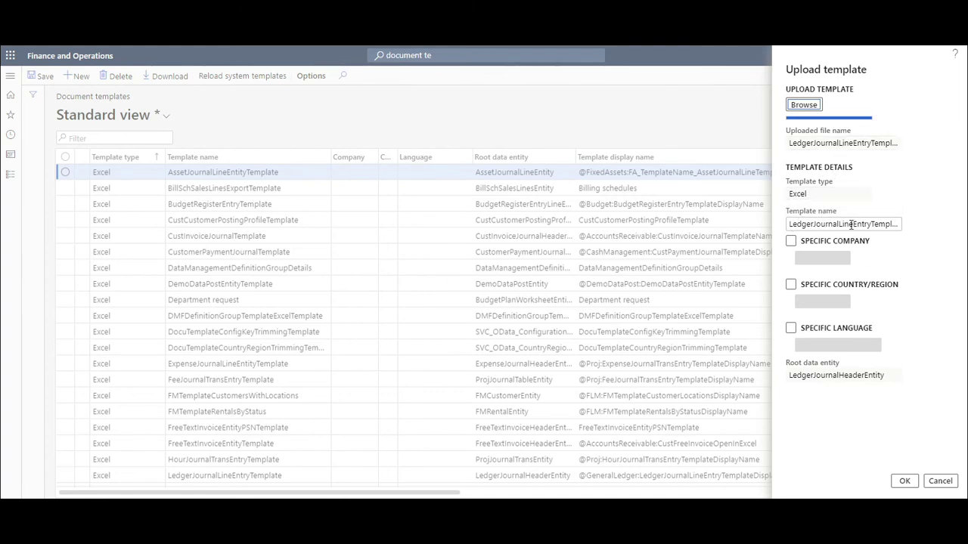
- Keep the template name LedgerJournalLineEntryTemplate, restrict the template to the company usmf, and complete the upload
drag(788, 225, 888, 236)
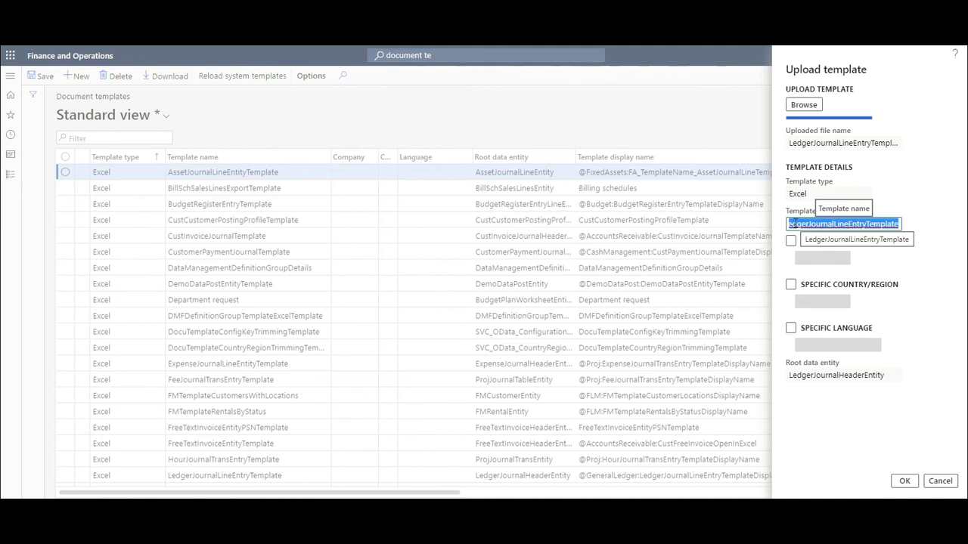
drag(792, 223, 894, 227)
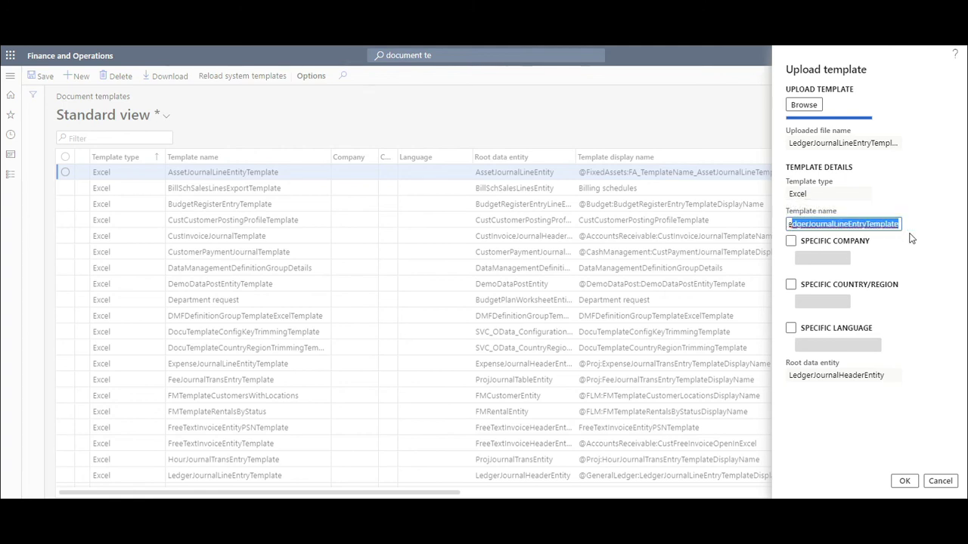
click(790, 241)
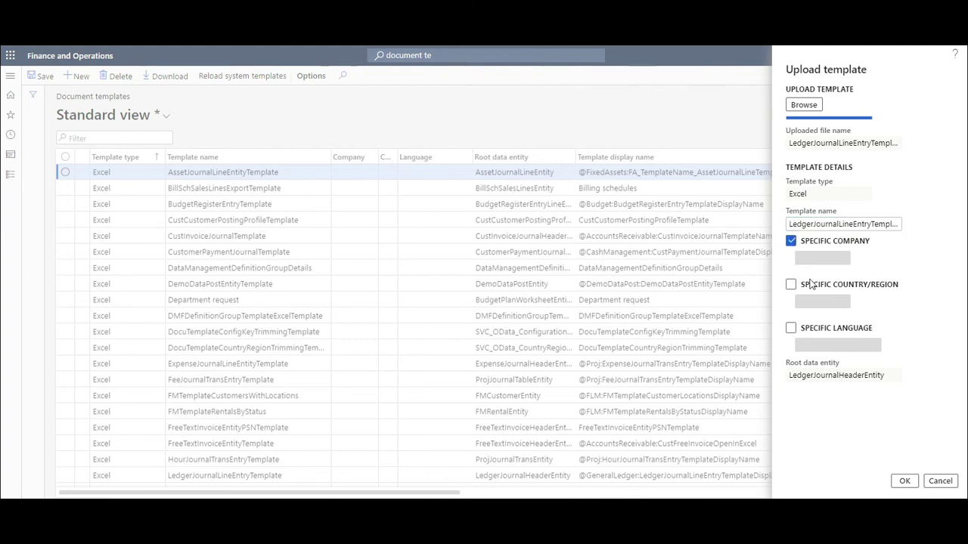
click(807, 261)
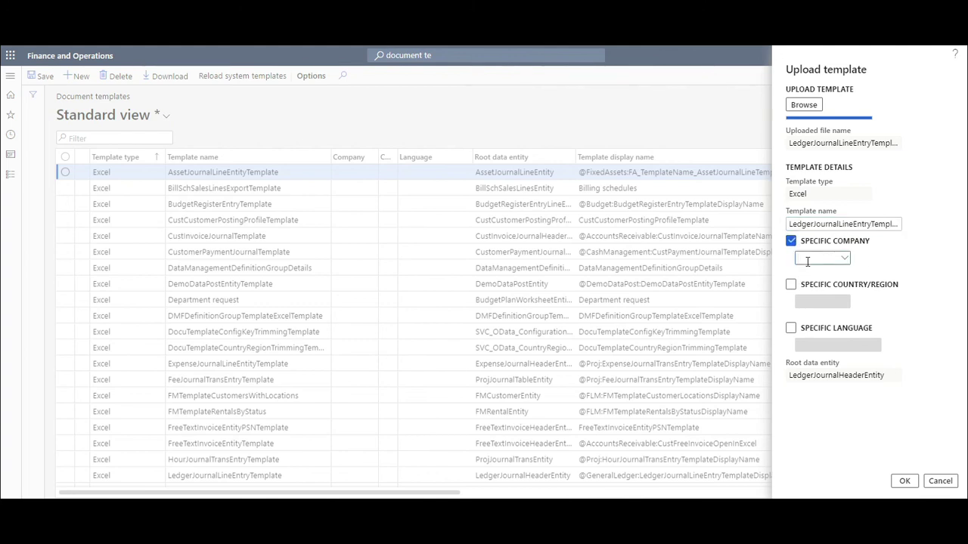
text(usmf)
click(903, 481)
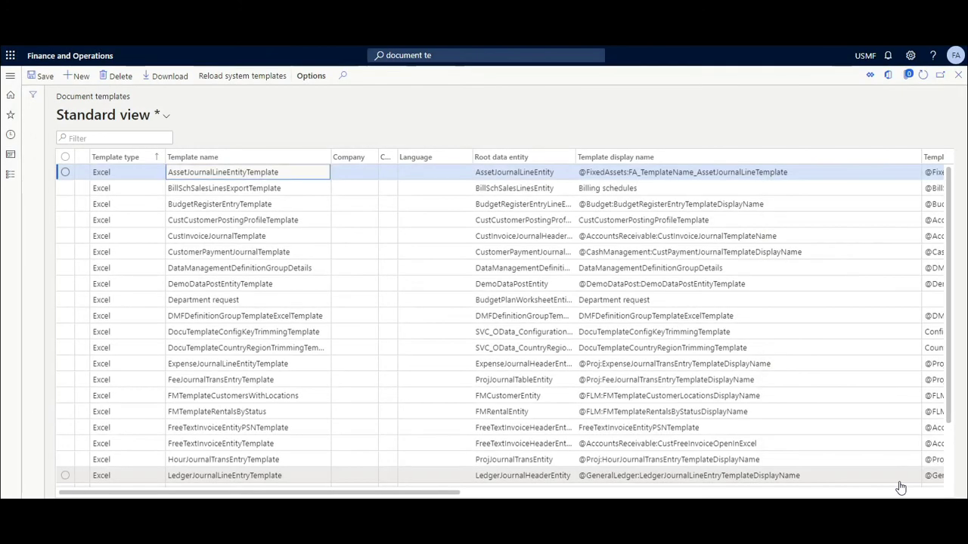
- Filter the document templates by "ledger" and examine the usmf template's Office menu, record filter and company filter settings
click(114, 136)
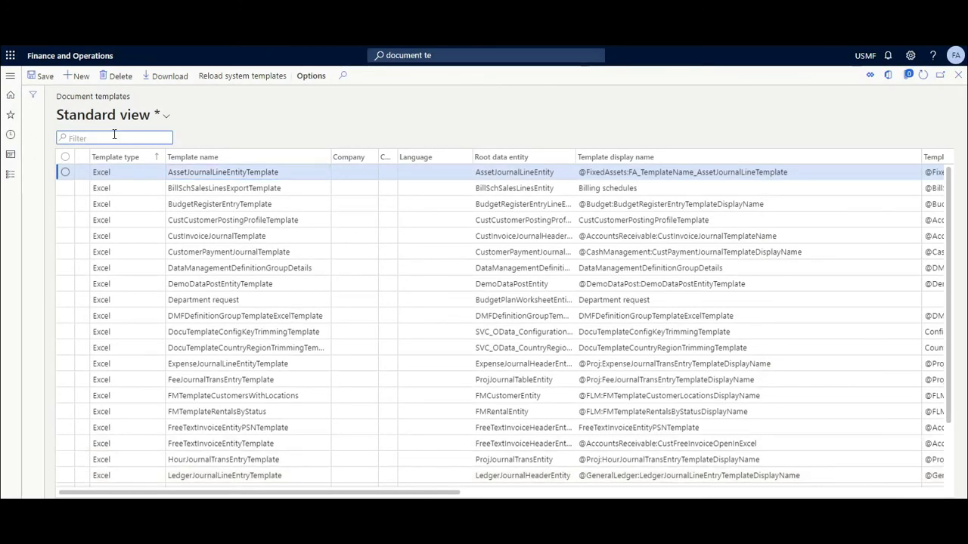
text(ledger)
key(Return)
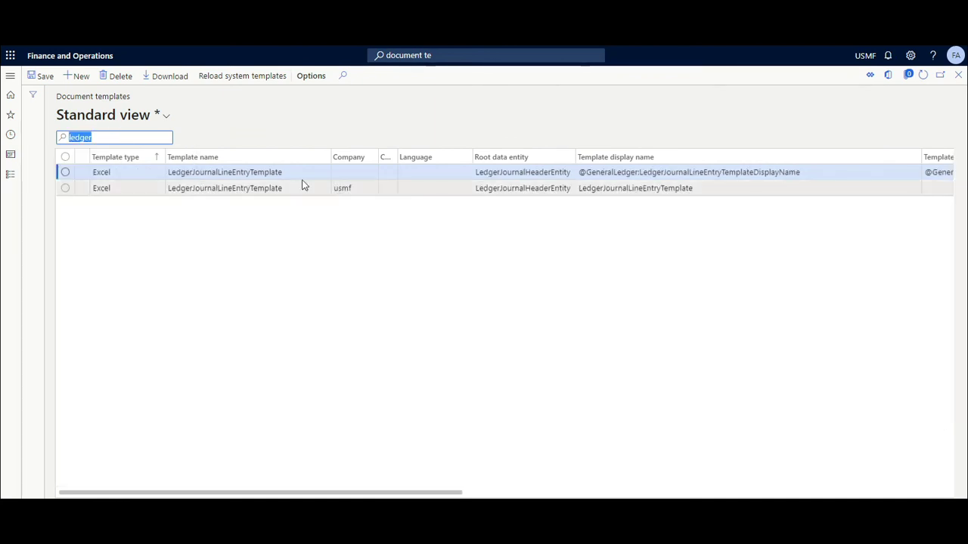
click(301, 187)
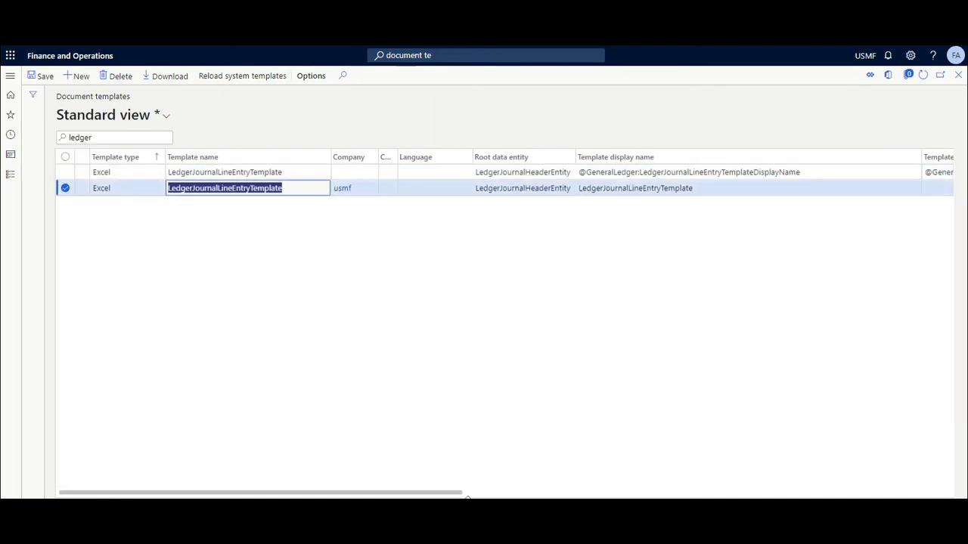
drag(454, 493, 887, 493)
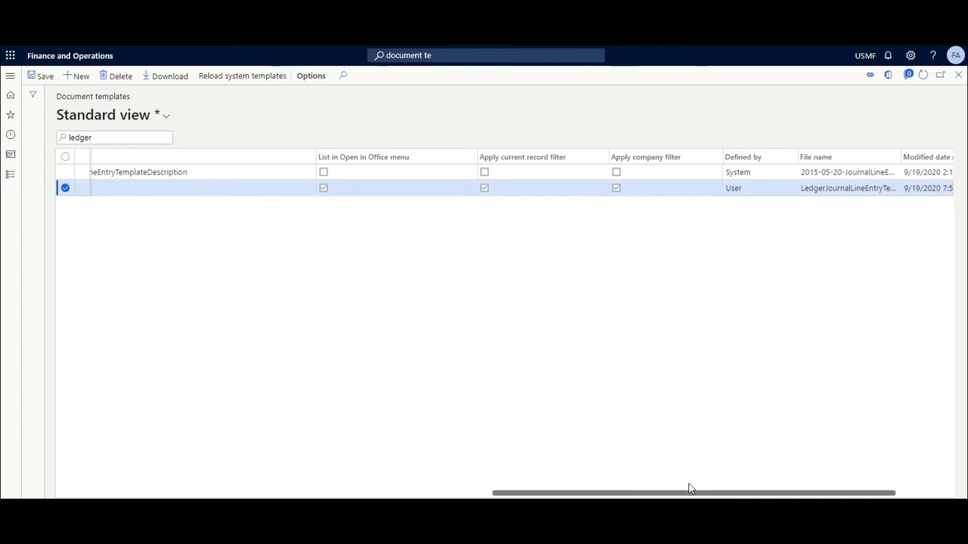
drag(689, 489, 398, 489)
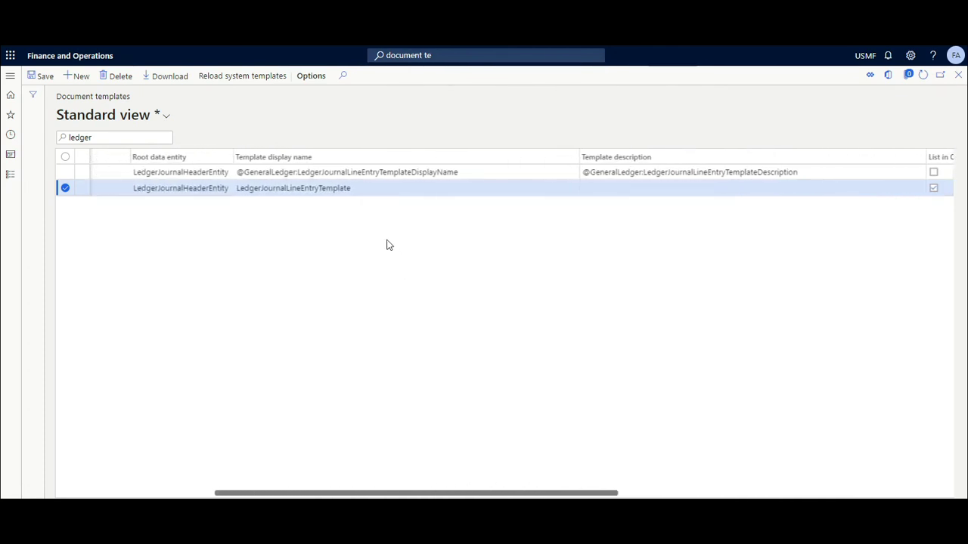
- Set the usmf ledger template's display name to "FinOps Demo" and save the record
click(365, 192)
drag(365, 192, 204, 190)
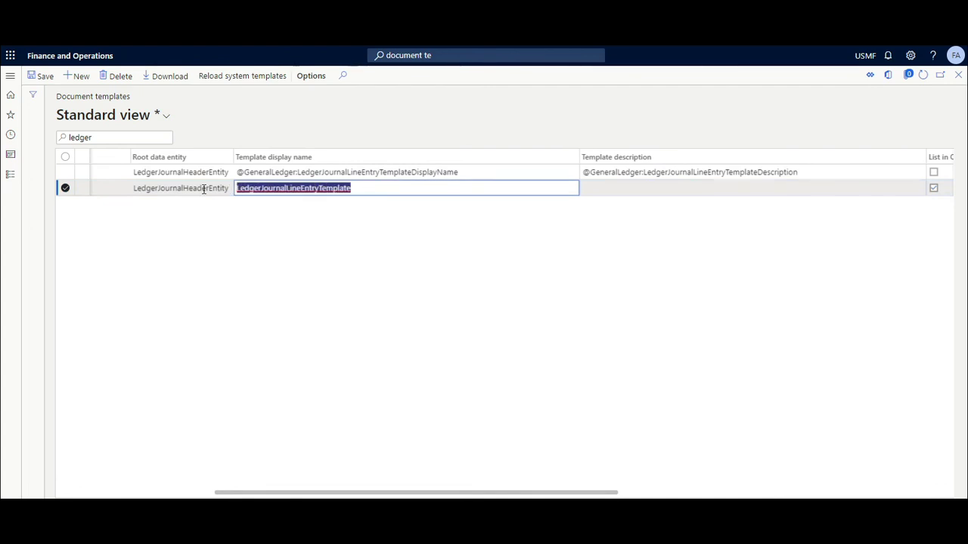
text(Fin)
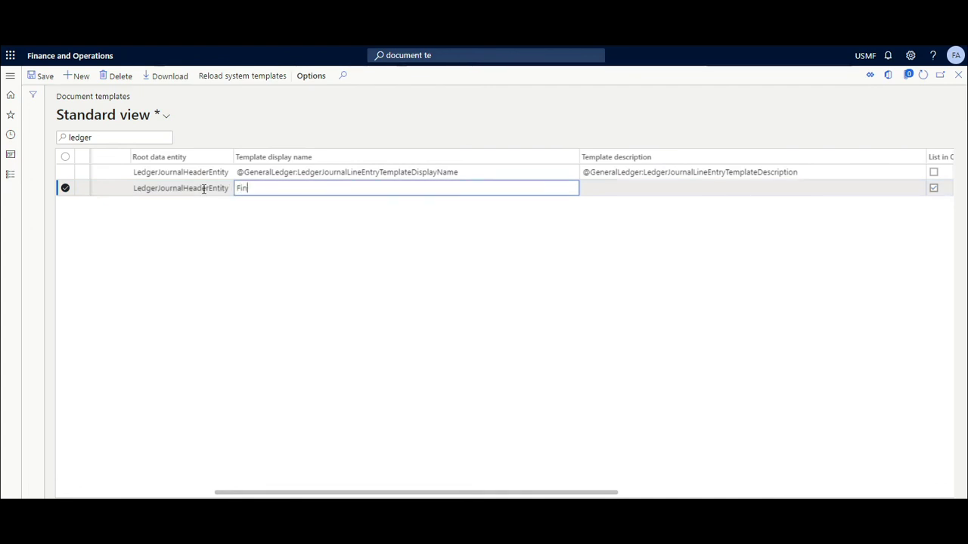
text(Ops Demo)
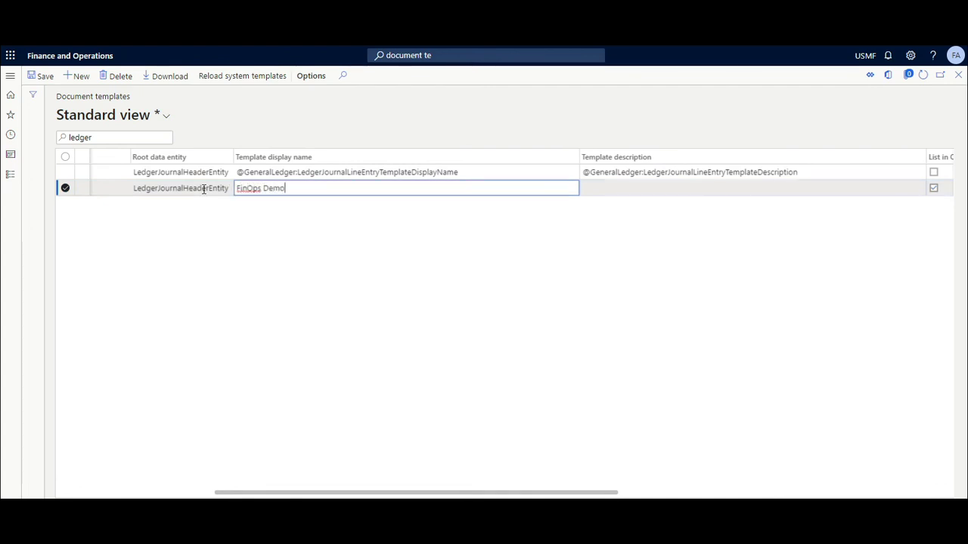
click(31, 77)
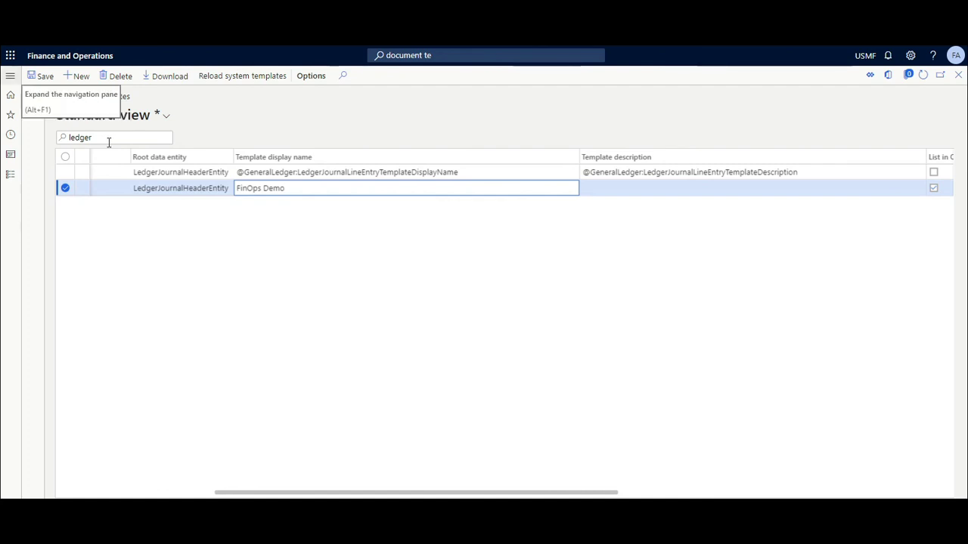
- Open General journals and check the templates offered for opening journal lines in Excel, including FinOps Demo
key(alt+F1)
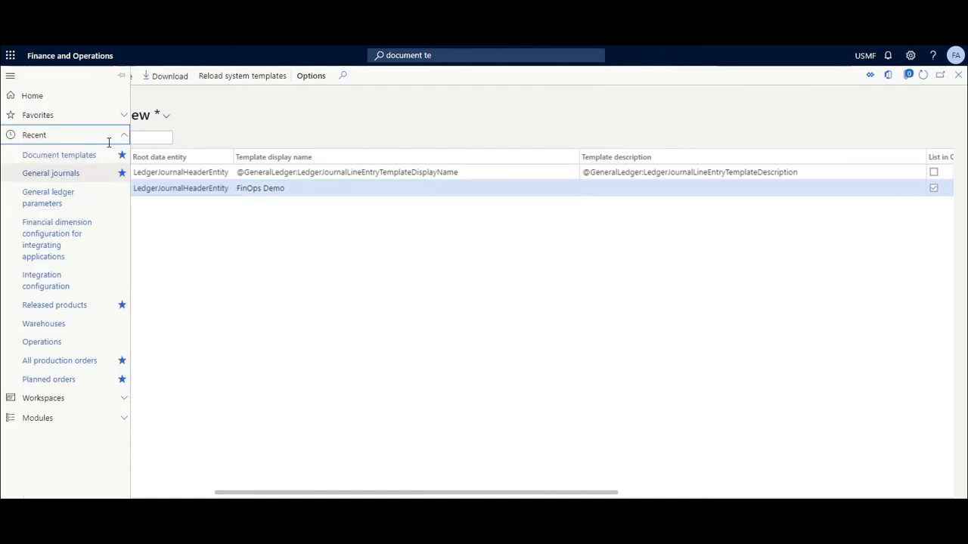
click(64, 179)
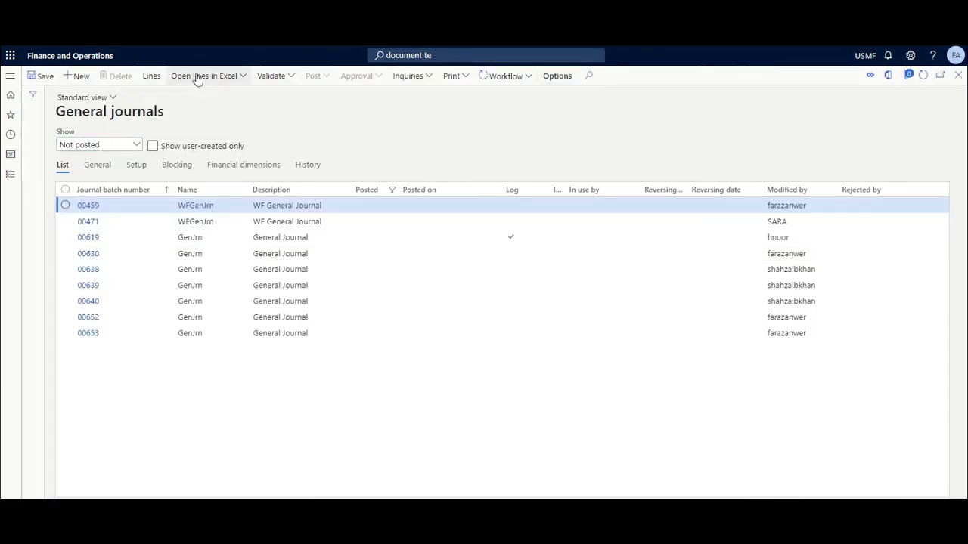
click(230, 82)
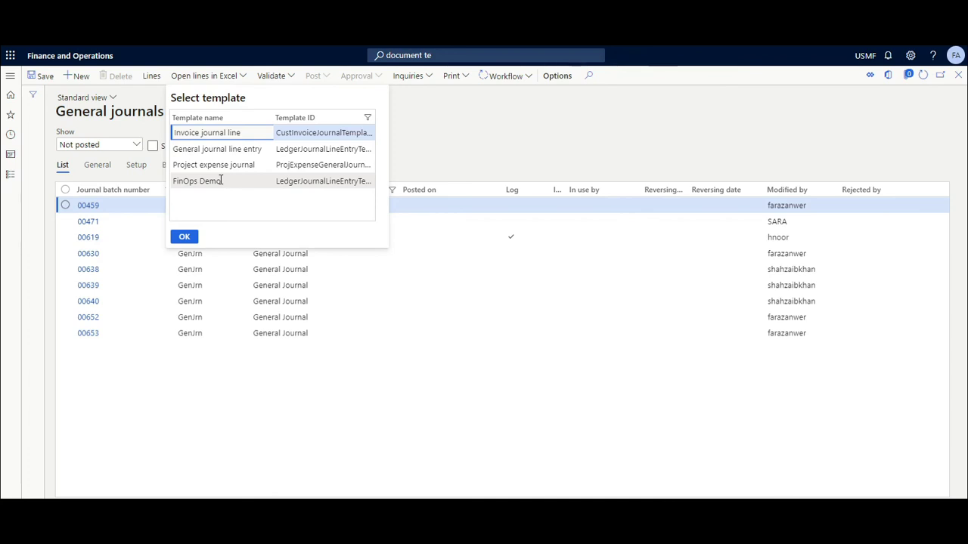
click(888, 75)
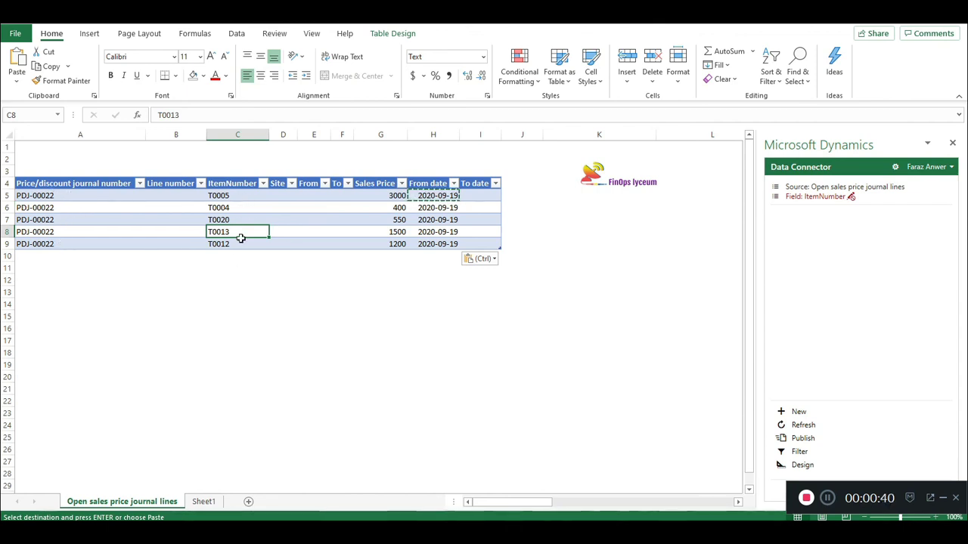
- In Excel, review the PDJ-00022 sales prices and from dates, publish the lines, and open trade agreement journal S_Price in Finance and Operations
drag(361, 199, 375, 244)
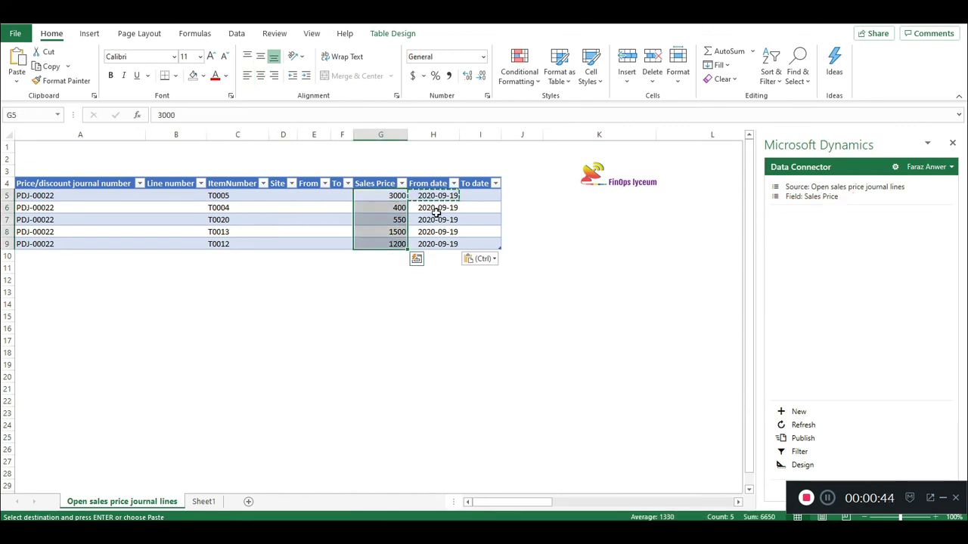
click(435, 220)
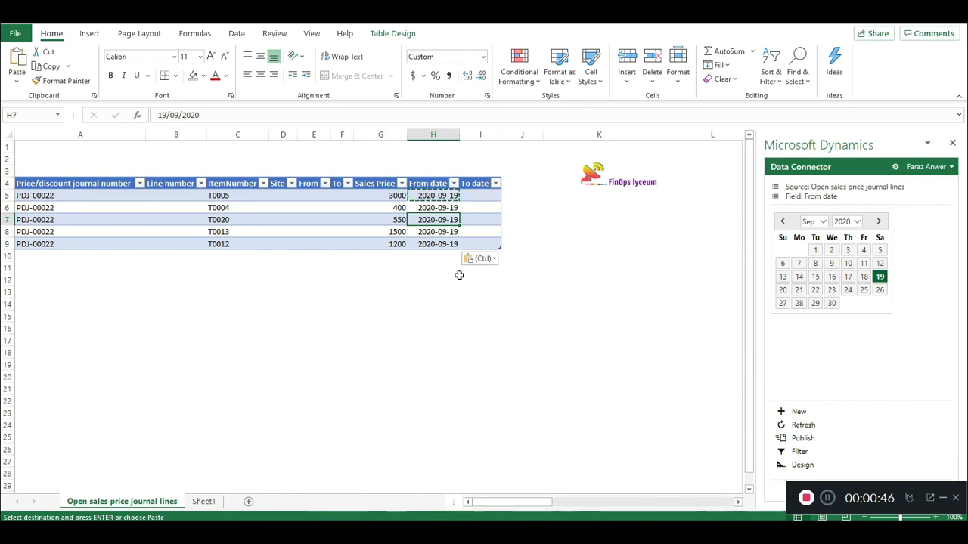
click(795, 441)
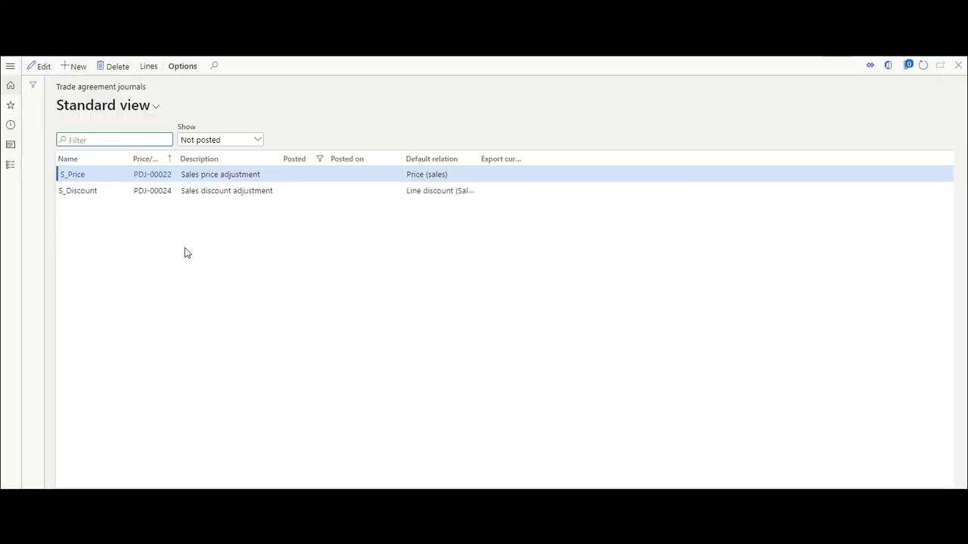
click(67, 180)
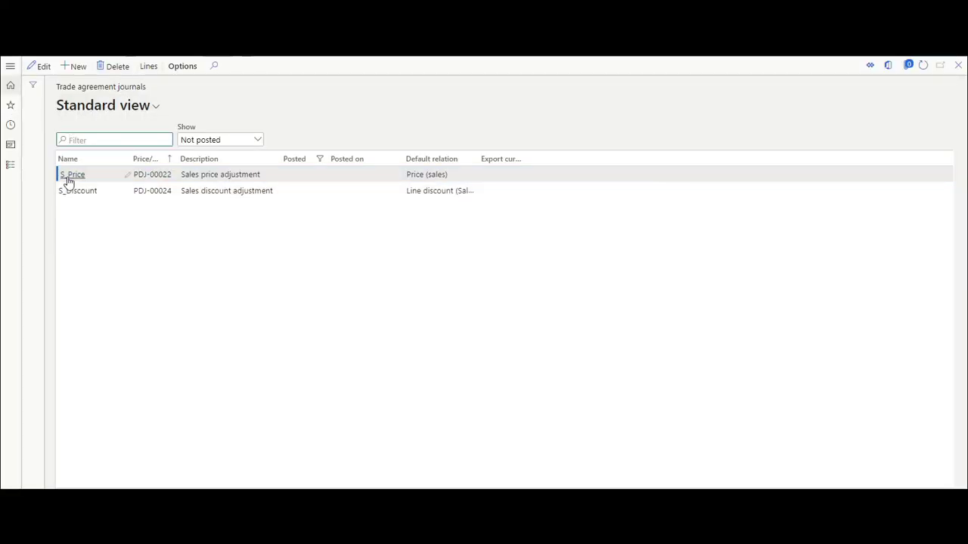